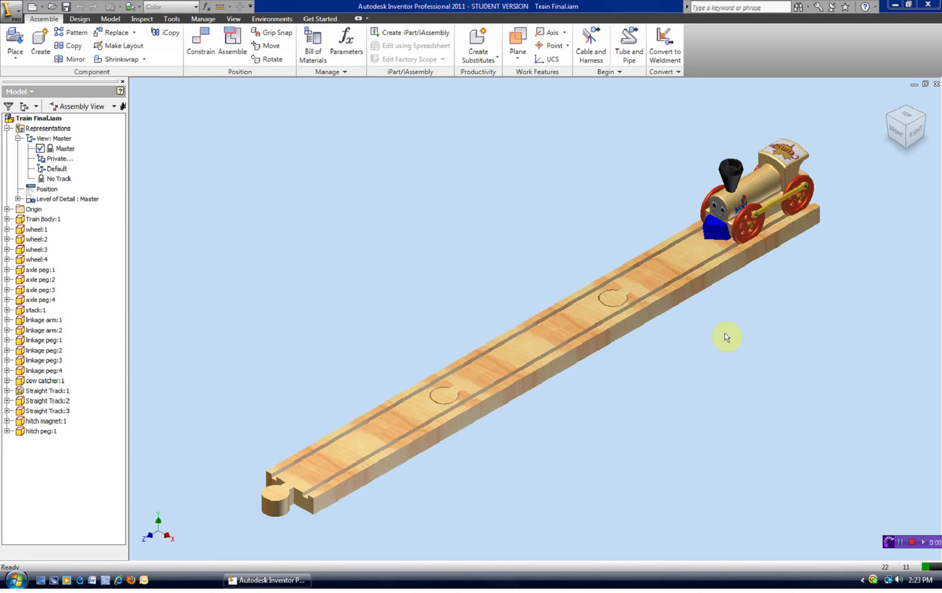
Step: Examine the blue cow catcher at the front of the train up close
scroll(743, 291, "down", 5)
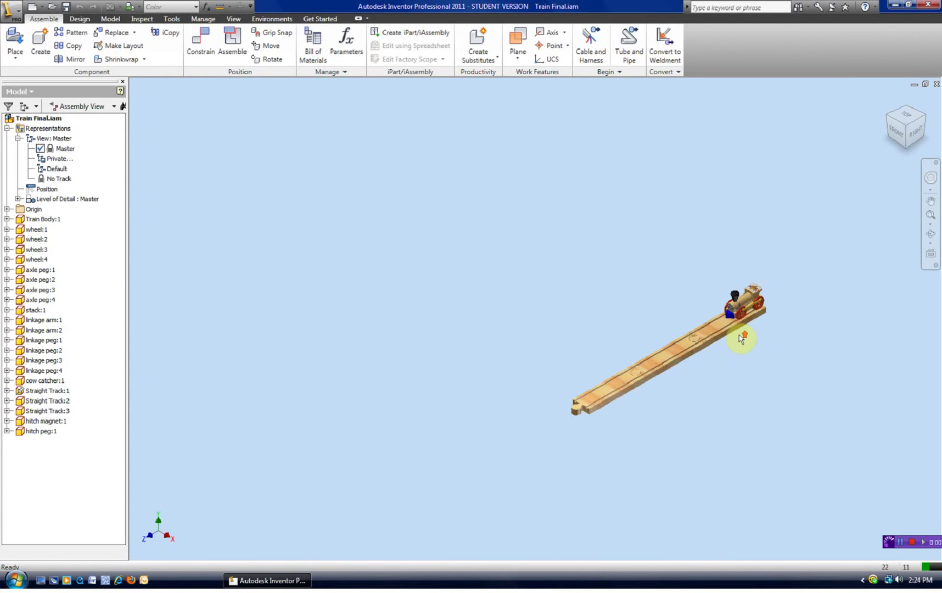
scroll(739, 335, "up", 10)
scroll(715, 267, "down", 3)
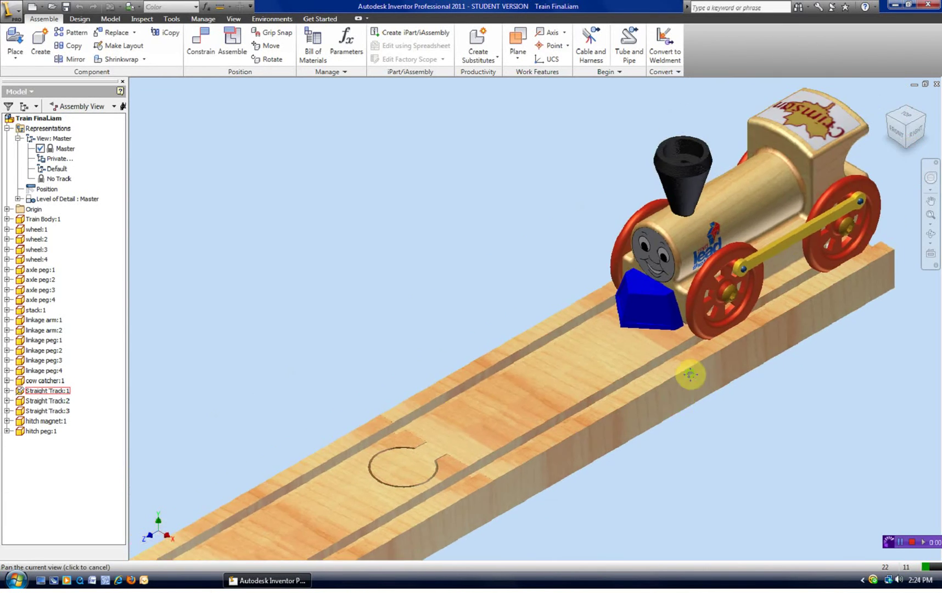
scroll(689, 374, "up", 6)
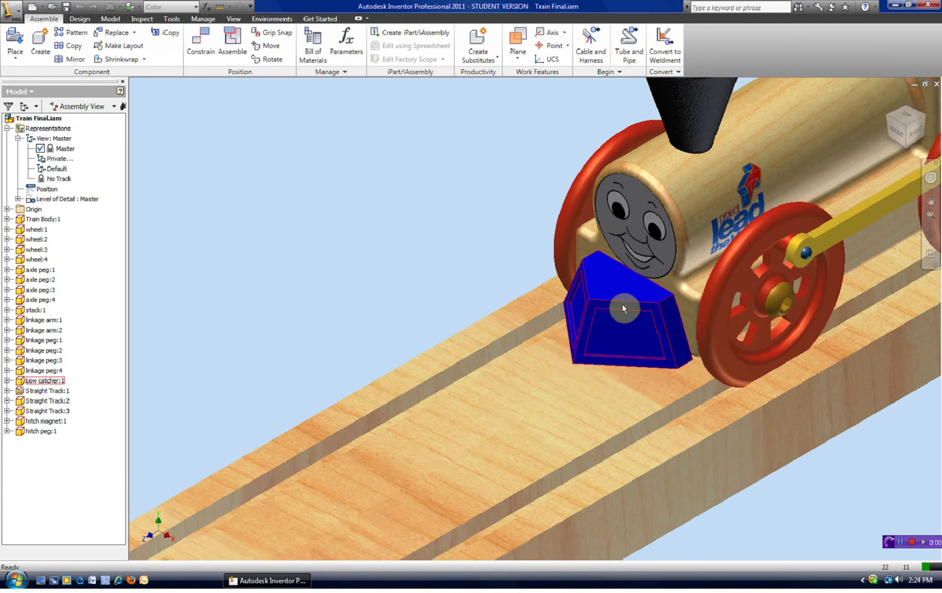
scroll(615, 306, "up", 4)
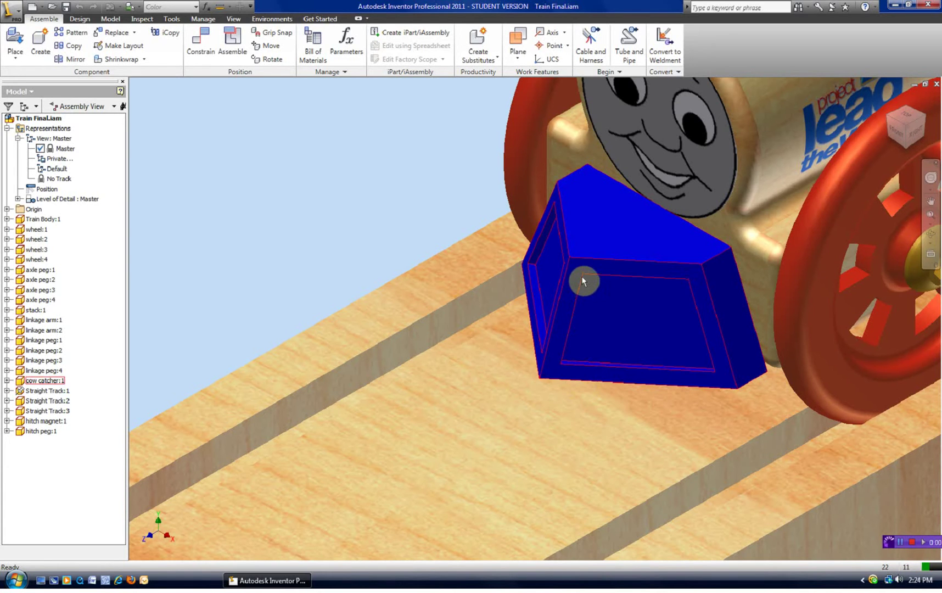
left_click(641, 382)
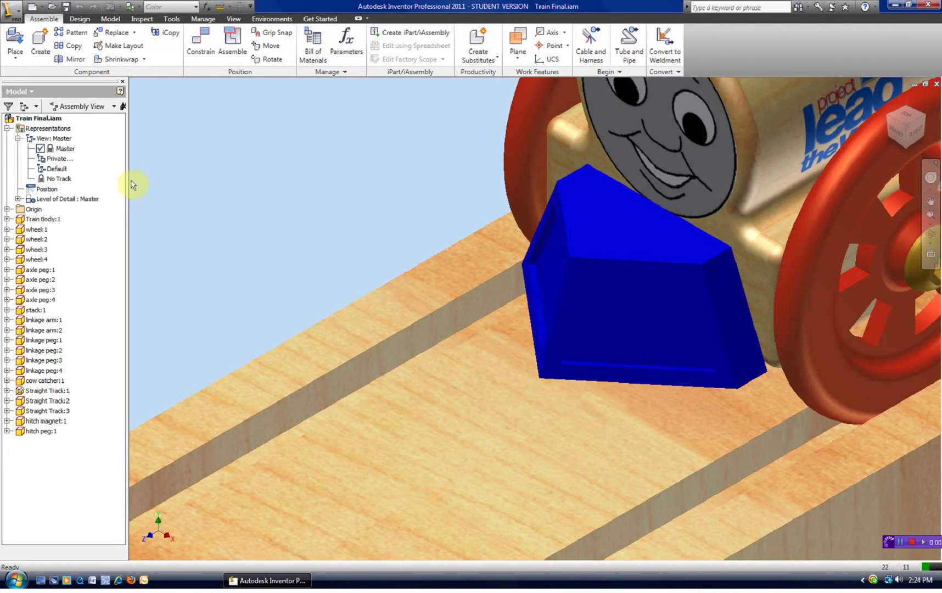
Step: Create a new part from the default Standard.ipt template and select the origin's center point
left_click(33, 9)
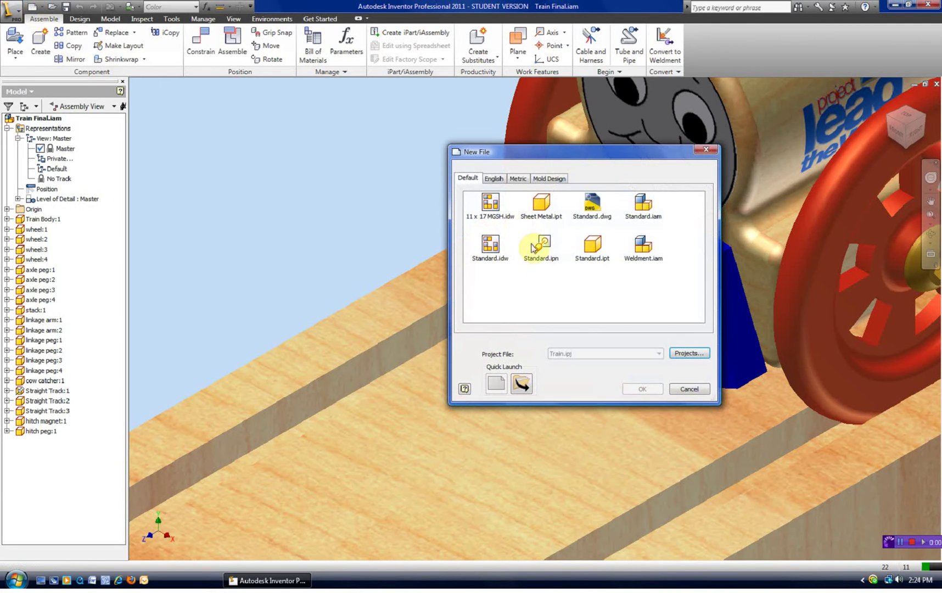
left_click(594, 253)
left_click(645, 391)
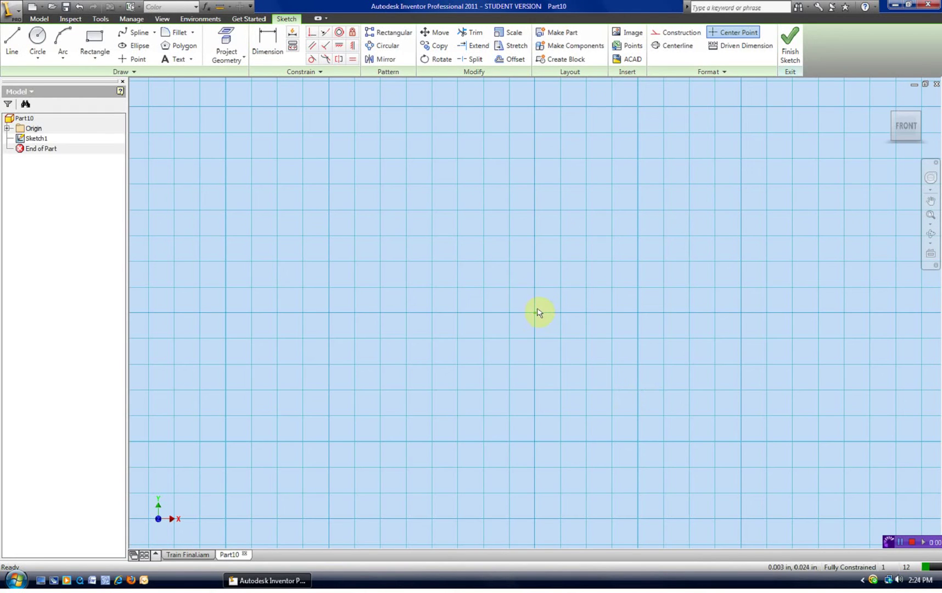
left_click(7, 128)
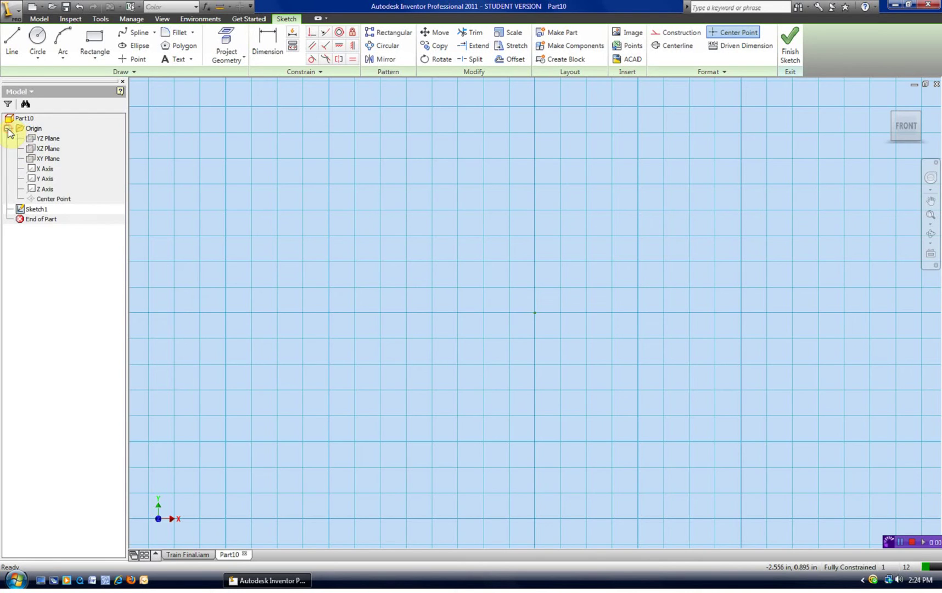
left_click(52, 199)
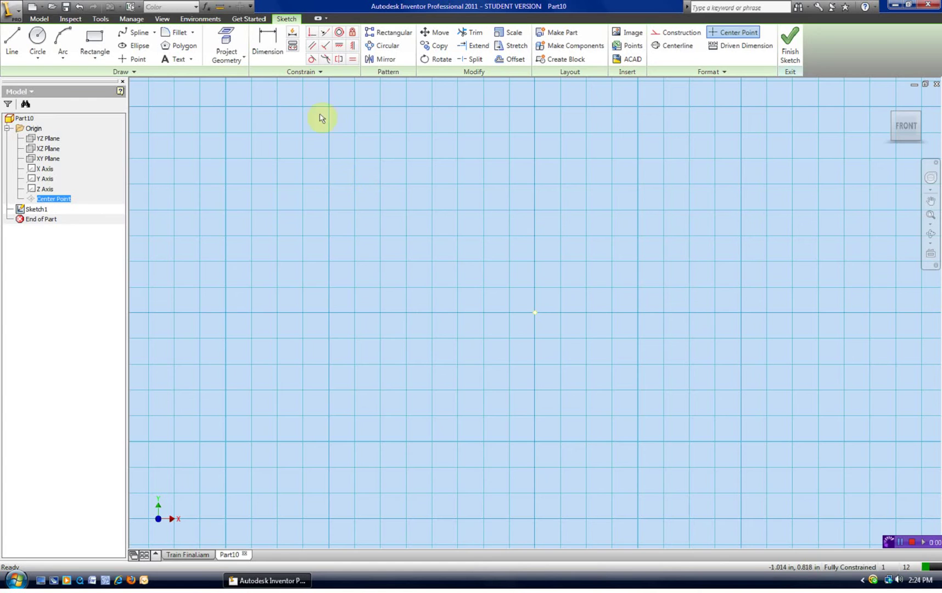
Step: Draw a horizontal line about 0.25 in above the center point, extending to both sides of it
left_click(13, 42)
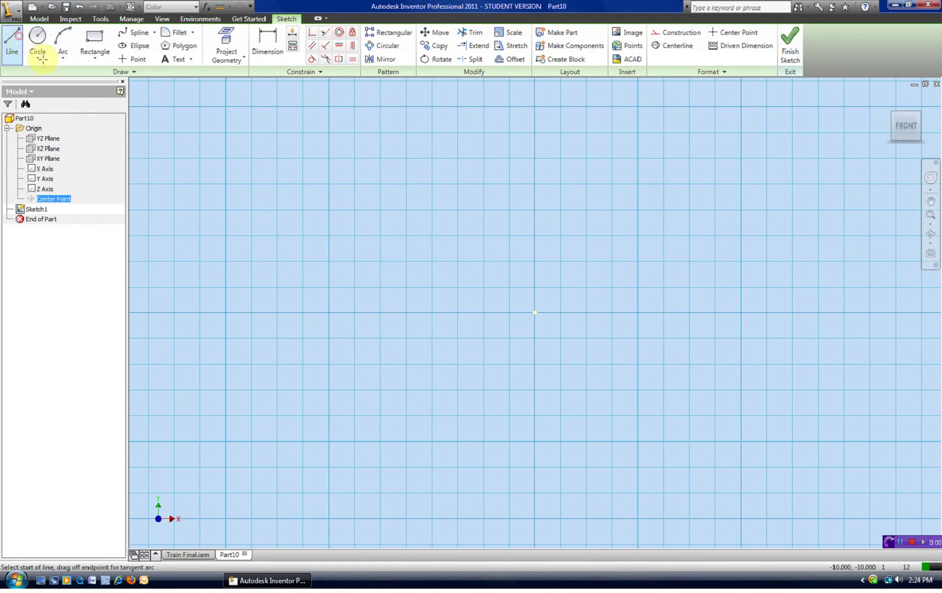
left_click(410, 261)
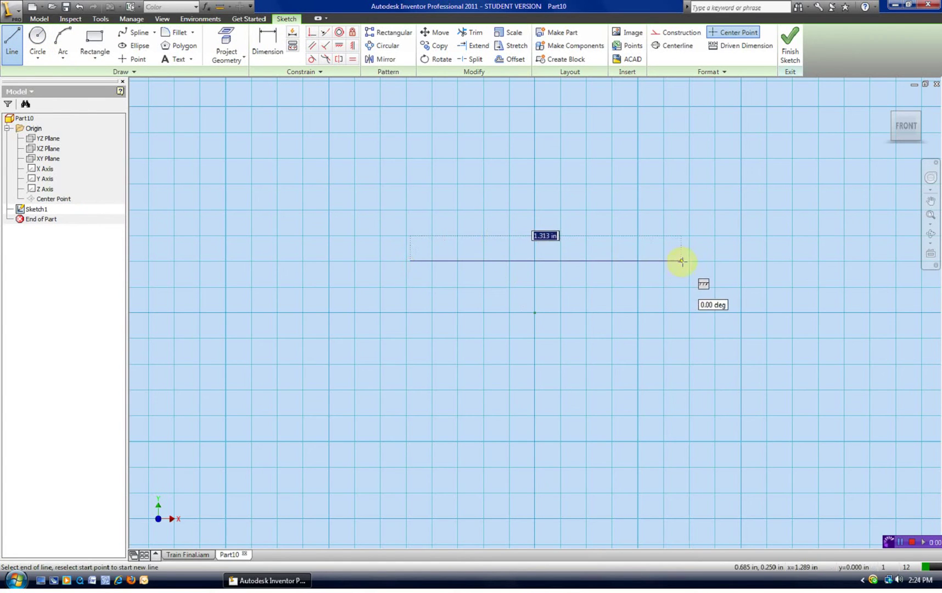
left_click(765, 261)
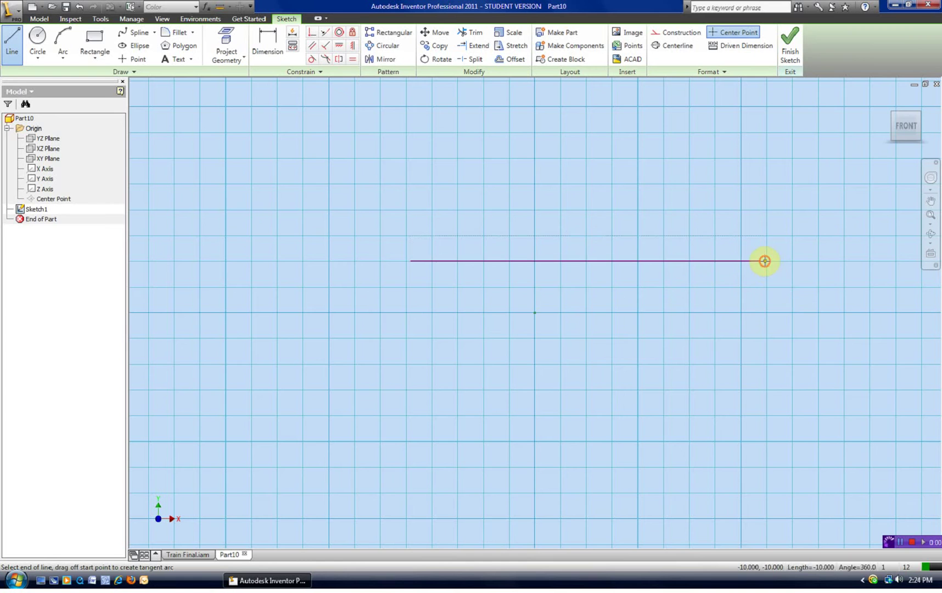
right_click(766, 291)
left_click(782, 297)
middle_click_drag(631, 326, 582, 269)
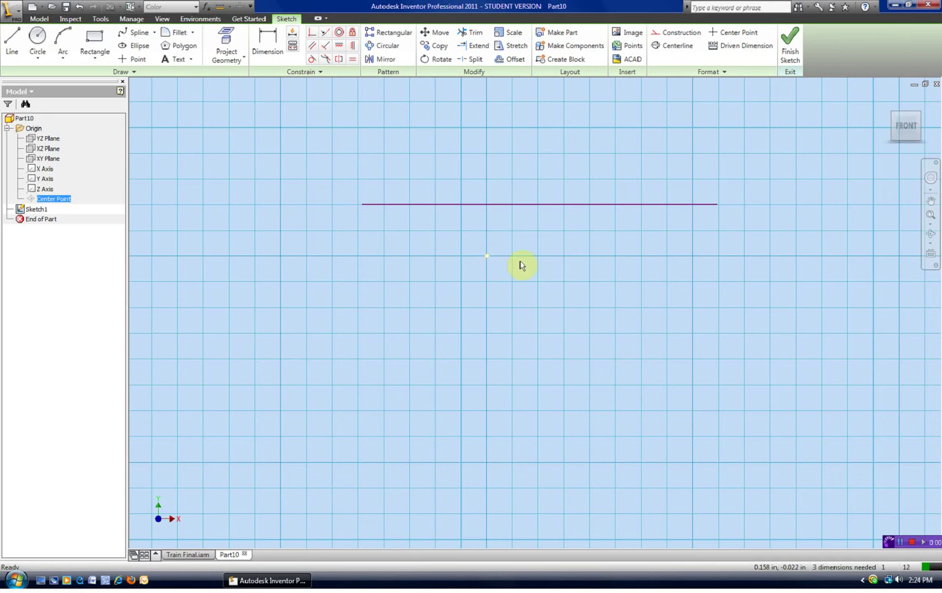
Step: Constrain the line's midpoint coincident with the center point and shorten the line to about 1.53 in
left_click(310, 34)
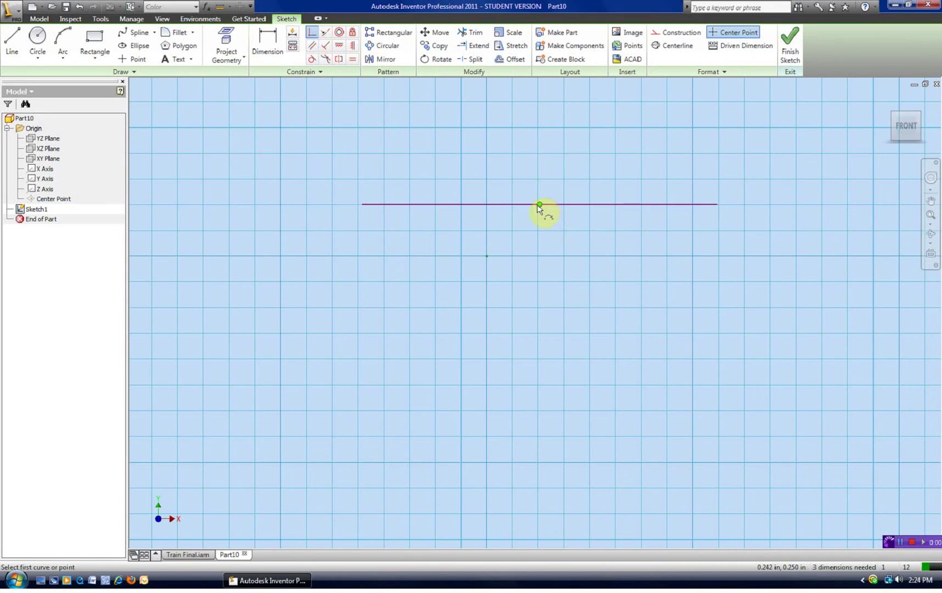
left_click(540, 205)
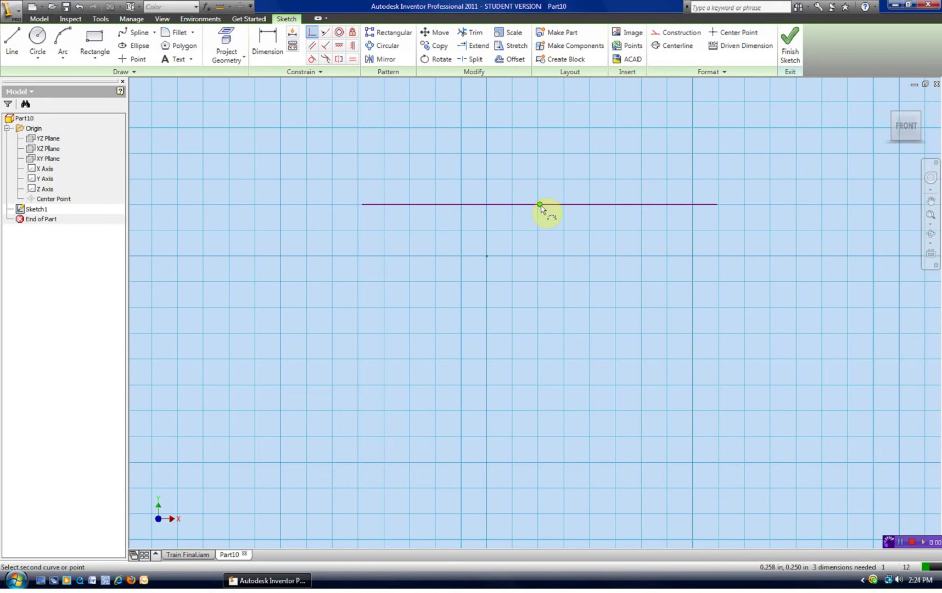
left_click(487, 258)
right_click(509, 207)
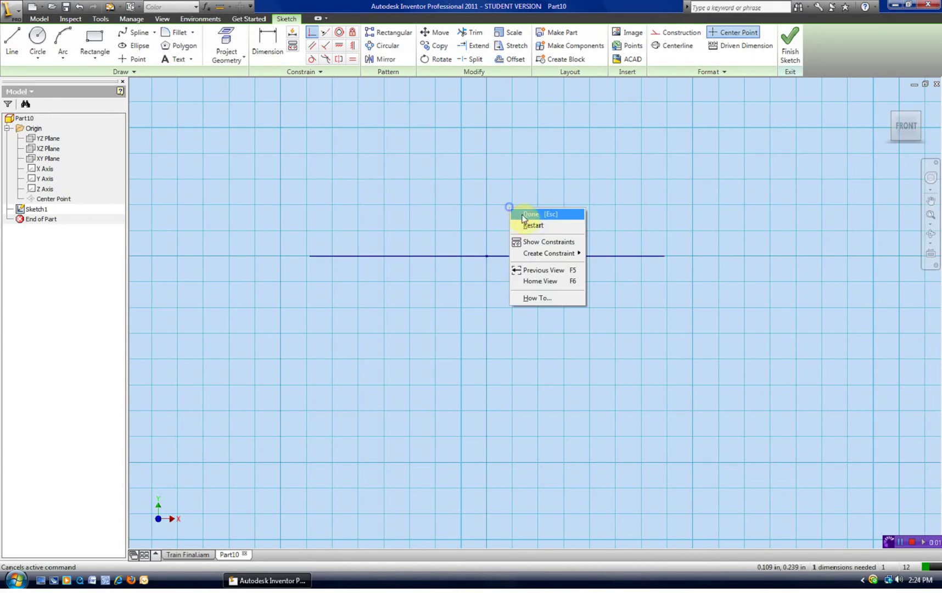
left_click(526, 214)
mouse_move(664, 257)
left_mouse_down()
mouse_move(700, 254)
mouse_move(582, 255)
mouse_move(647, 261)
left_mouse_up()
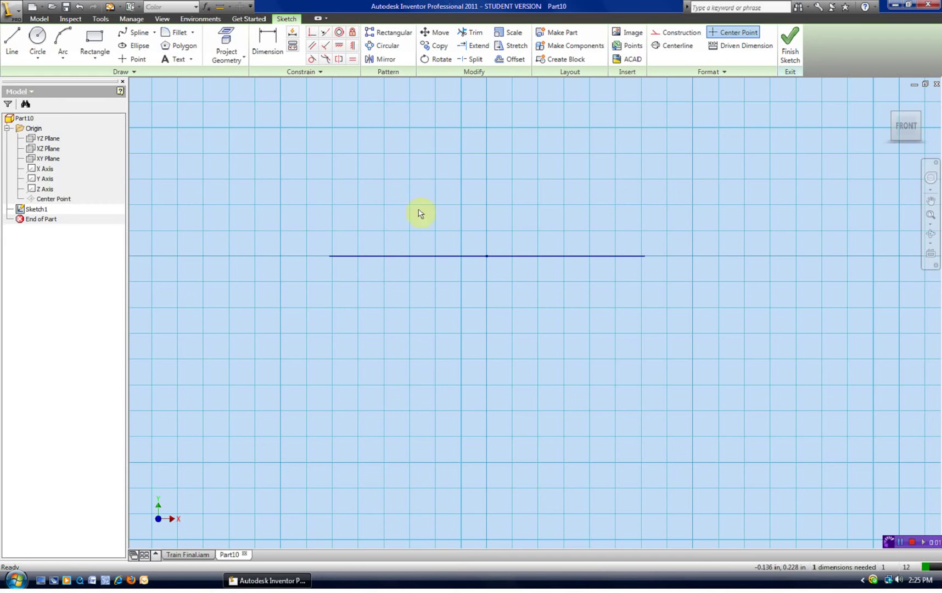
Step: Close a house-shaped profile on the base line with two short vertical sides and two sloped lines meeting above the center point
key("l")
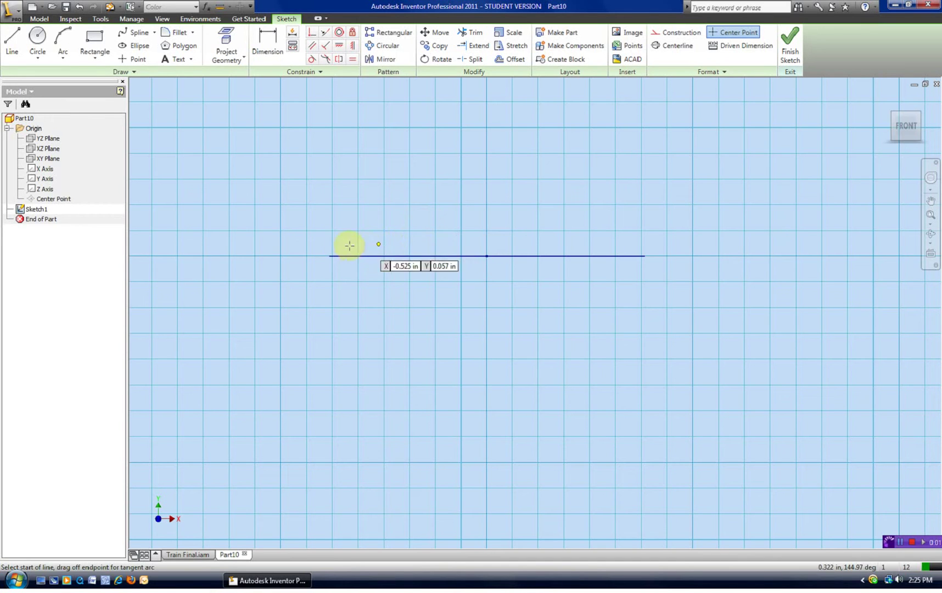
left_click(329, 256)
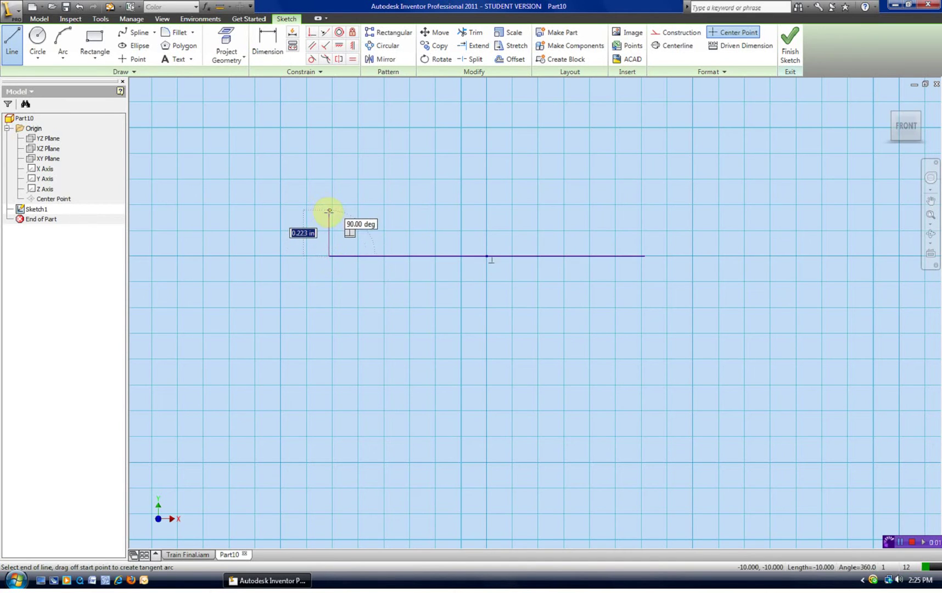
left_click(329, 211)
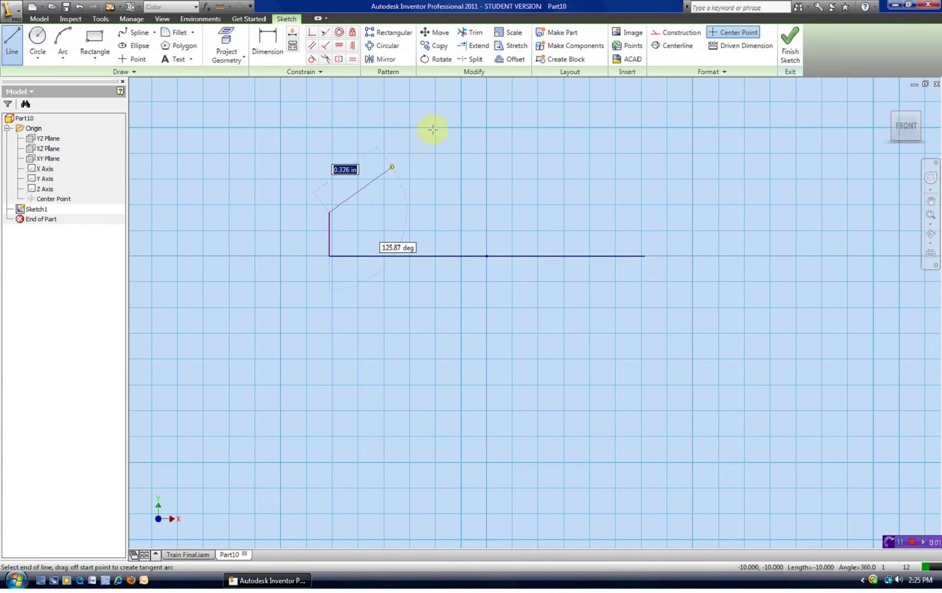
key("Escape")
left_click(486, 93)
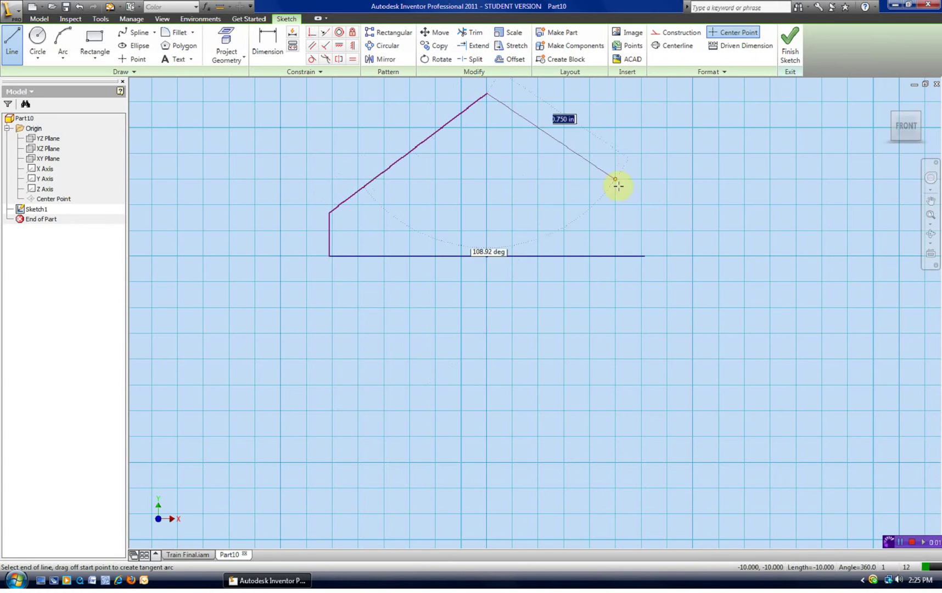
left_click(643, 220)
left_click(645, 256)
right_click(571, 319)
left_click(588, 322)
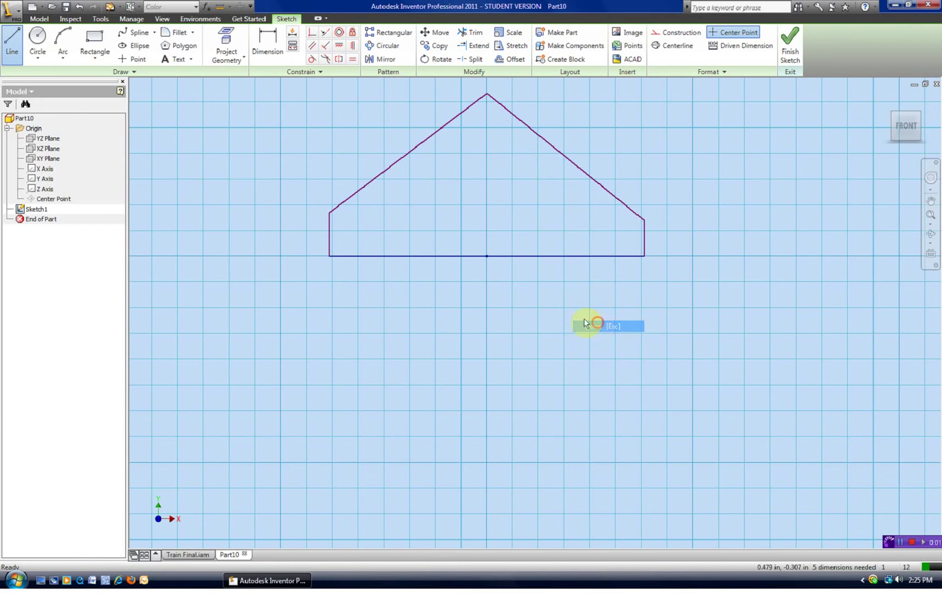
Step: Apply Equal constraints between the two vertical sides and between the two sloped lines of the profile
scroll(508, 304, "down", 2)
middle_click_drag(502, 302, 479, 340)
scroll(475, 337, "up", 3)
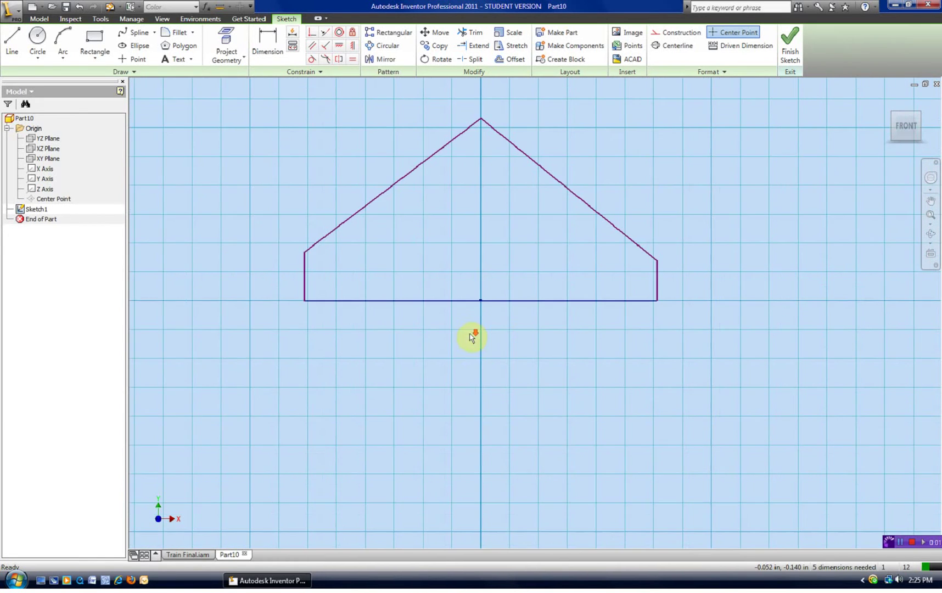
middle_click_drag(463, 273, 476, 265)
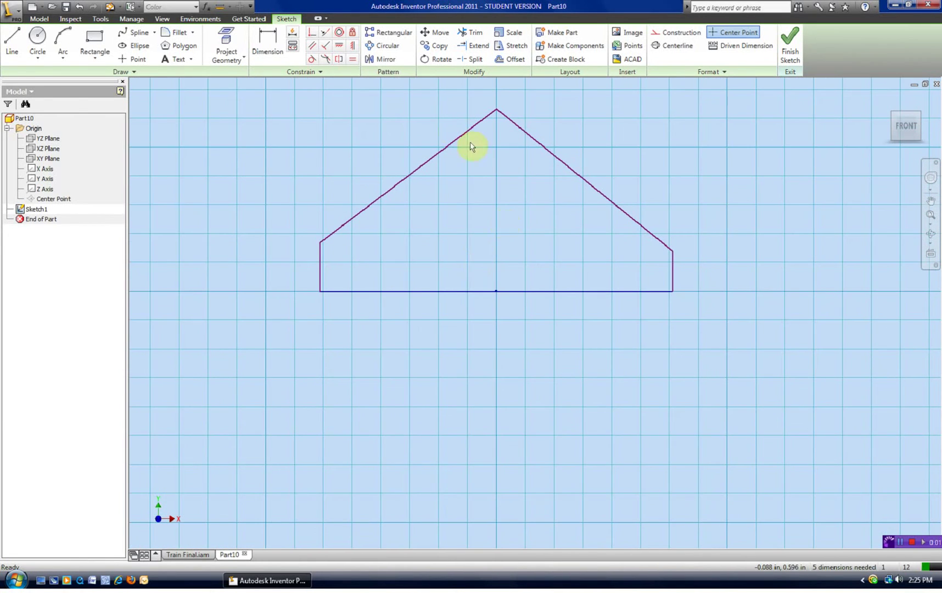
left_click(353, 59)
left_click(320, 264)
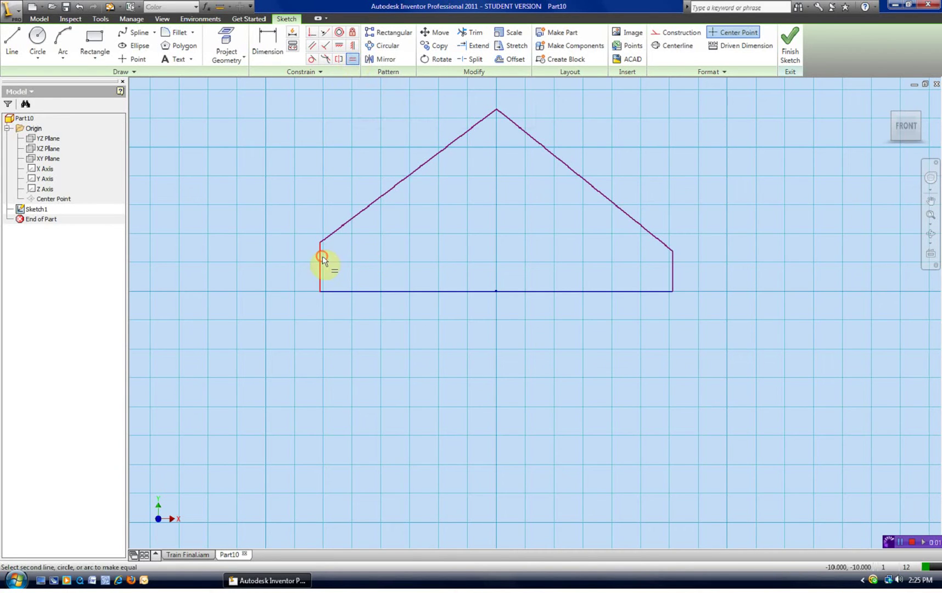
left_click(673, 271)
left_click(448, 146)
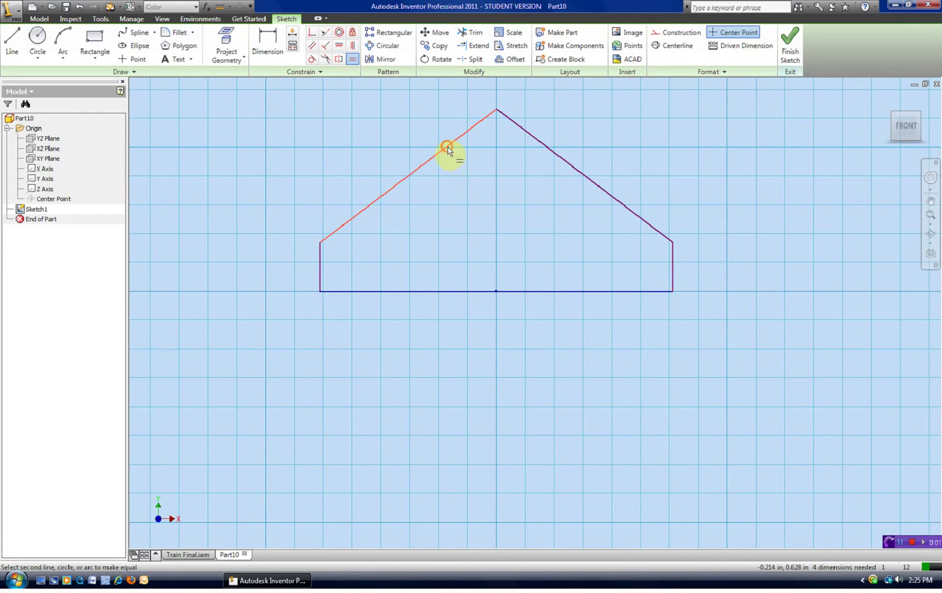
left_click(549, 149)
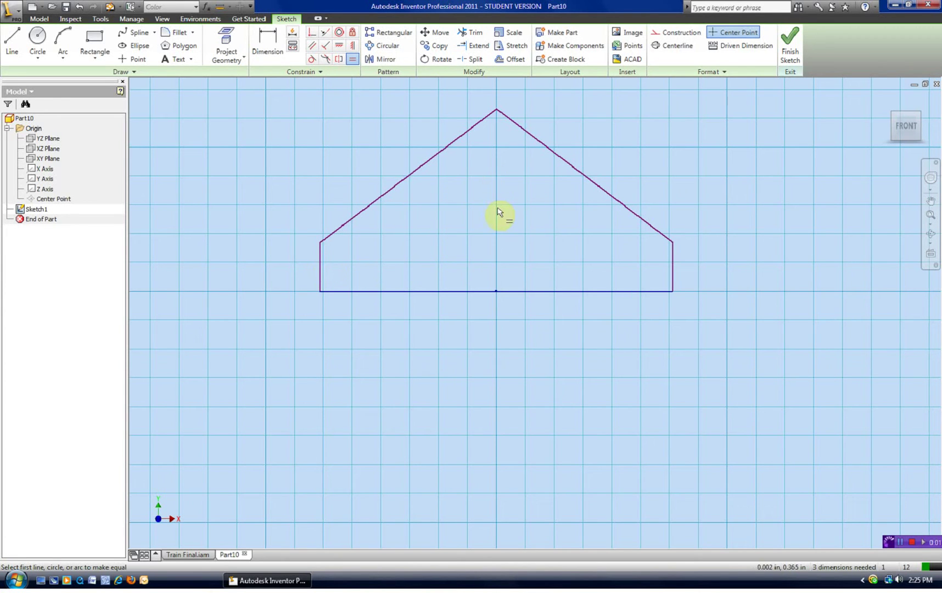
Step: Dimension the profile's base line to 1.8 in
key("d")
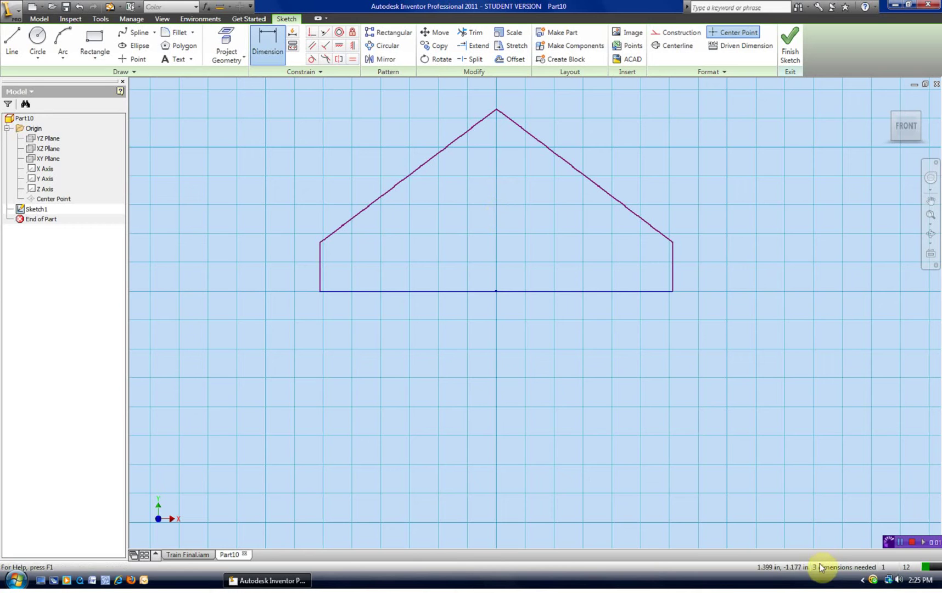
left_click(557, 295)
left_click(491, 363)
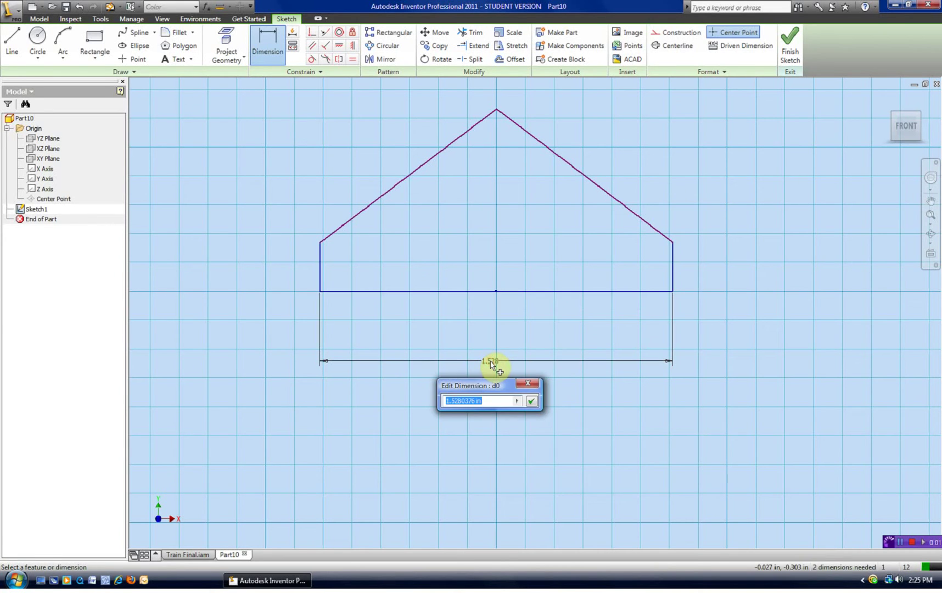
type("1.8")
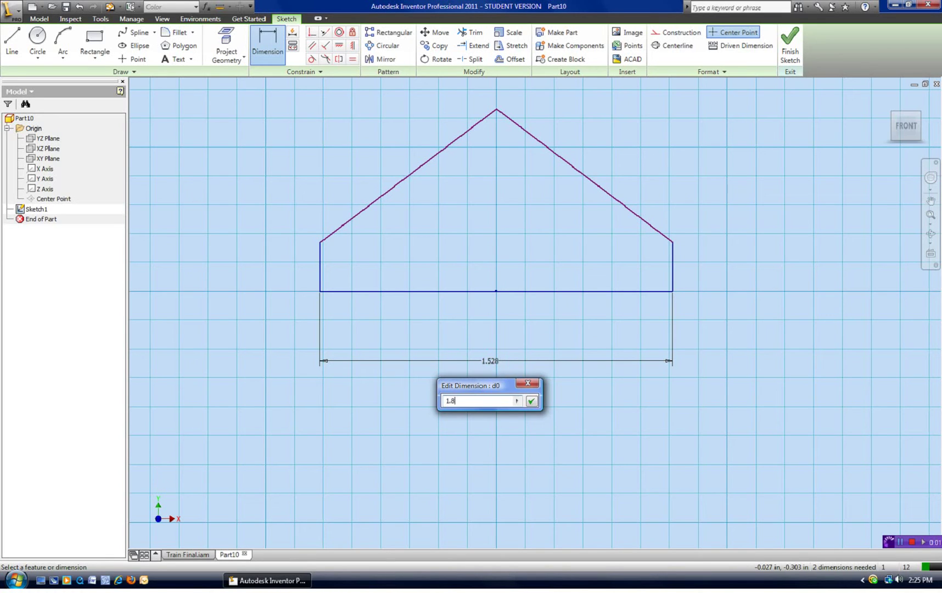
key("Return")
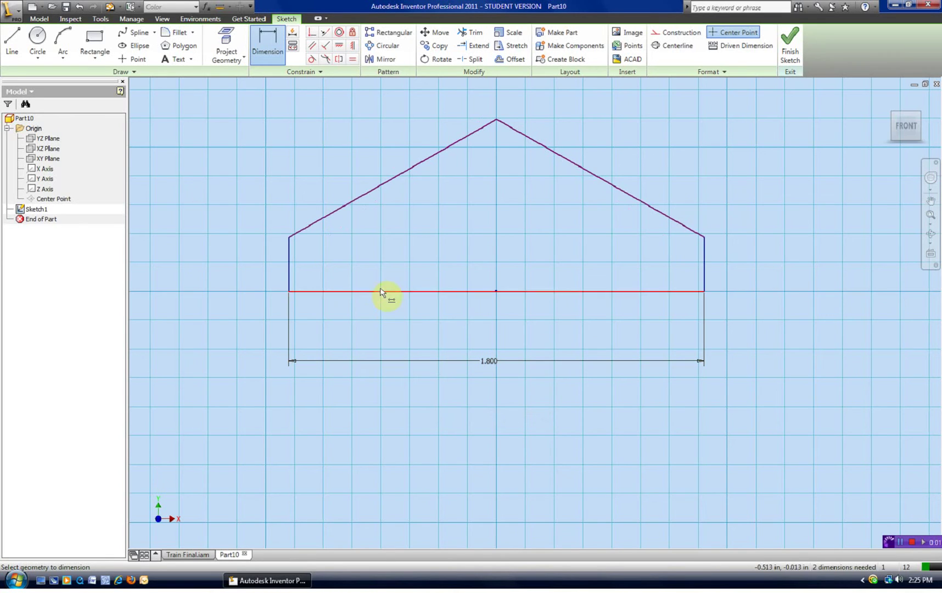
Step: Dimension the profile's left vertical side to .25 in
left_click(289, 273)
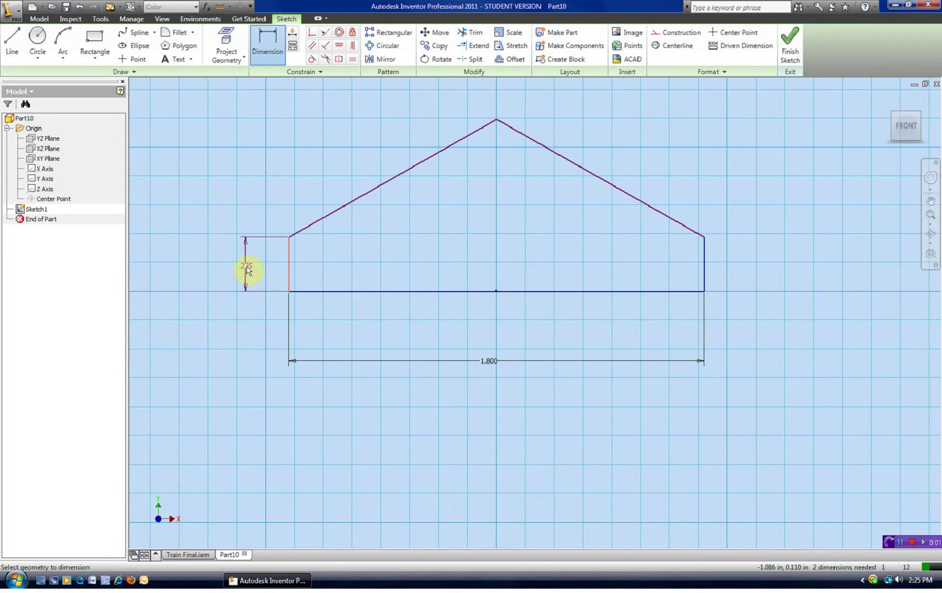
left_click(247, 269)
type(".")
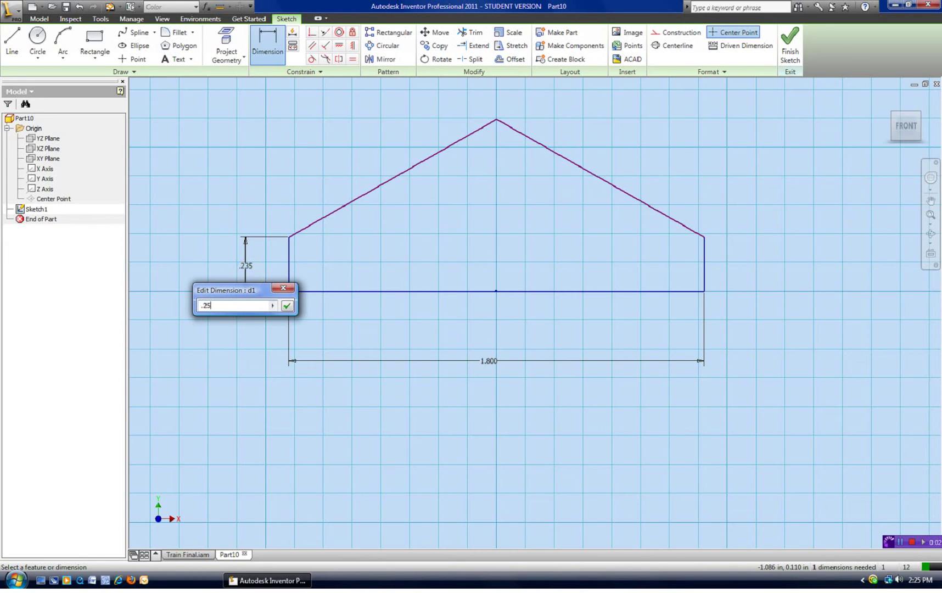
type("25")
key("Return")
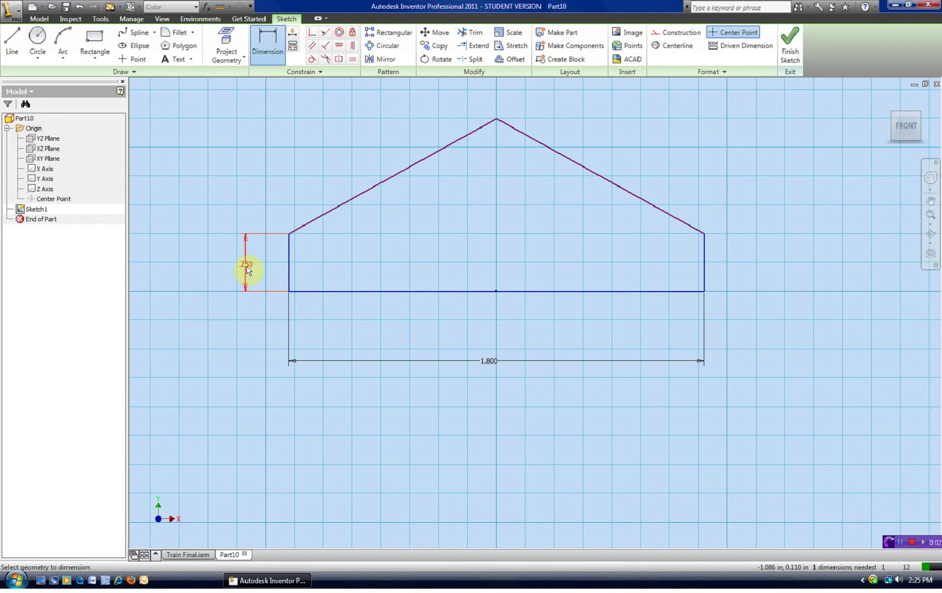
Step: Dimension the profile's overall height from base line to peak to 1 in and finish the sketch
left_click(541, 292)
left_click(496, 120)
left_click(793, 210)
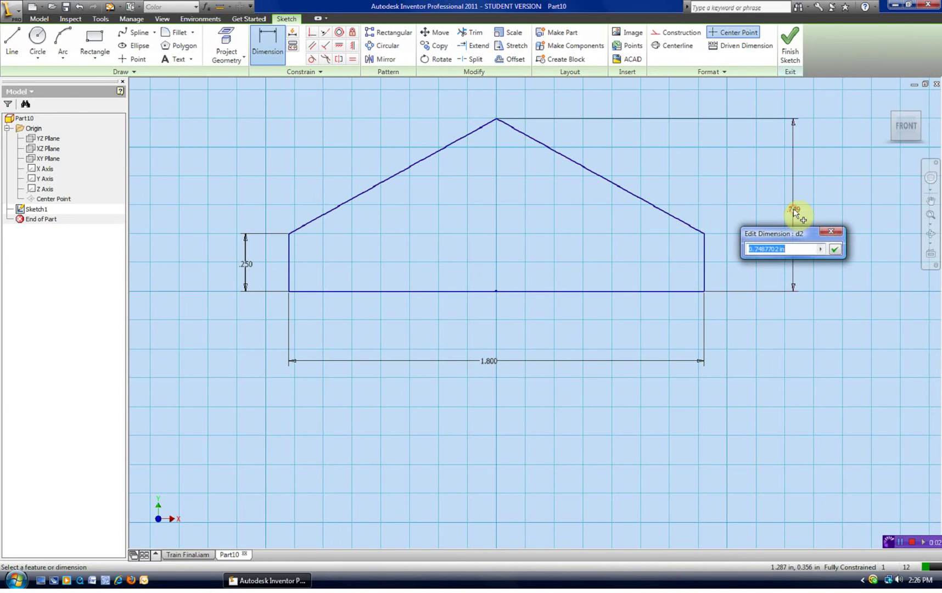
type("1")
key("Return")
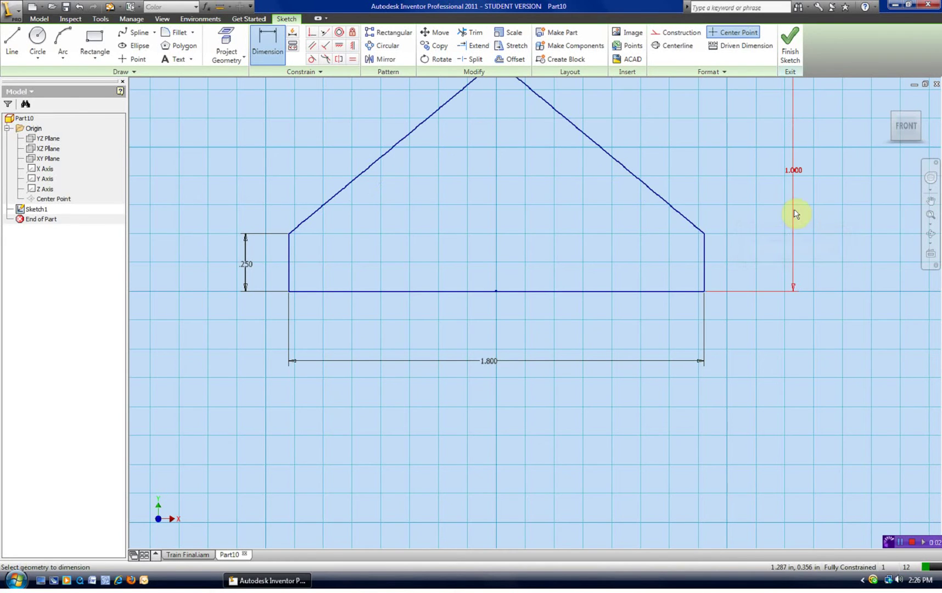
key("Home")
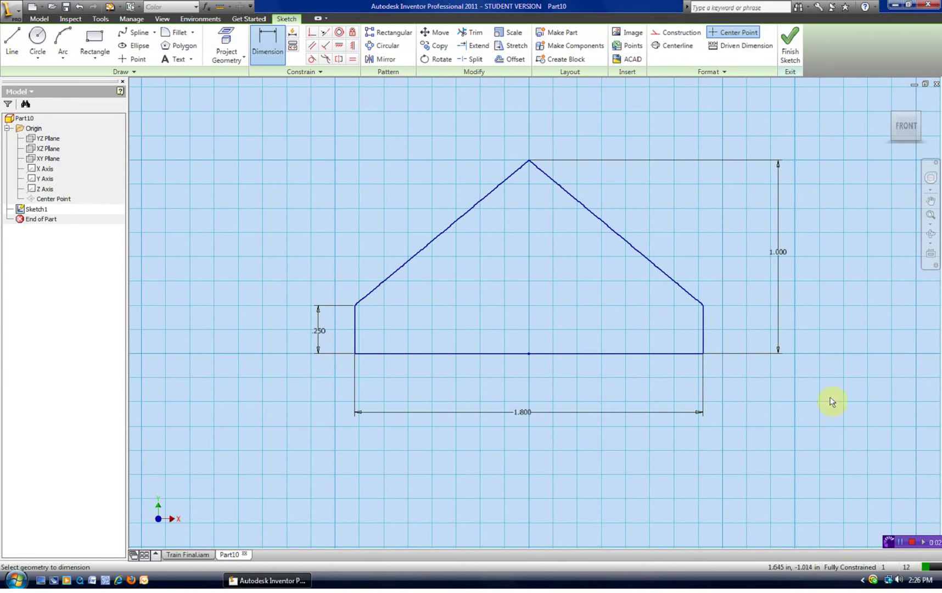
left_click(796, 55)
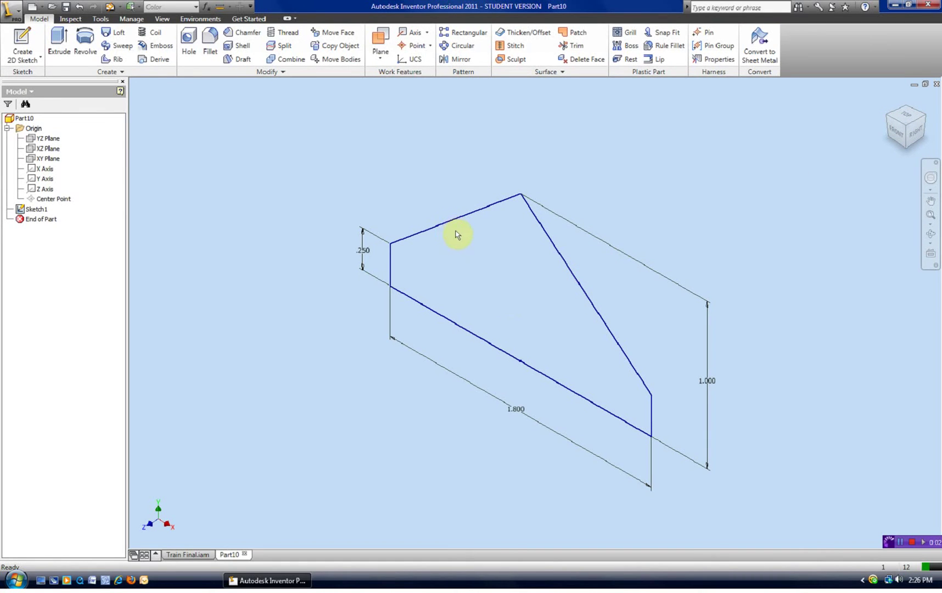
Step: Create a work plane offset .75 in forward from the XY plane
left_click(43, 159)
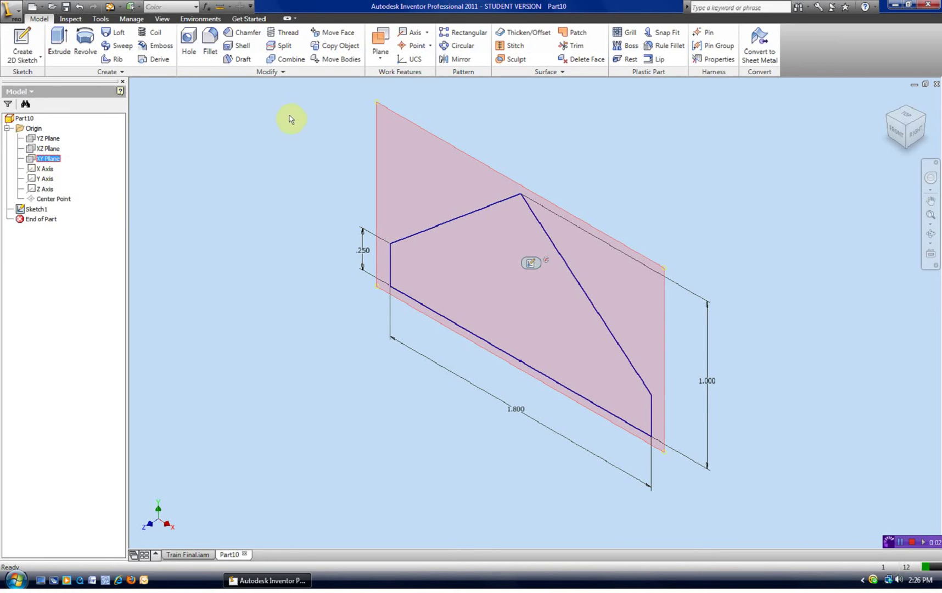
left_click(380, 39)
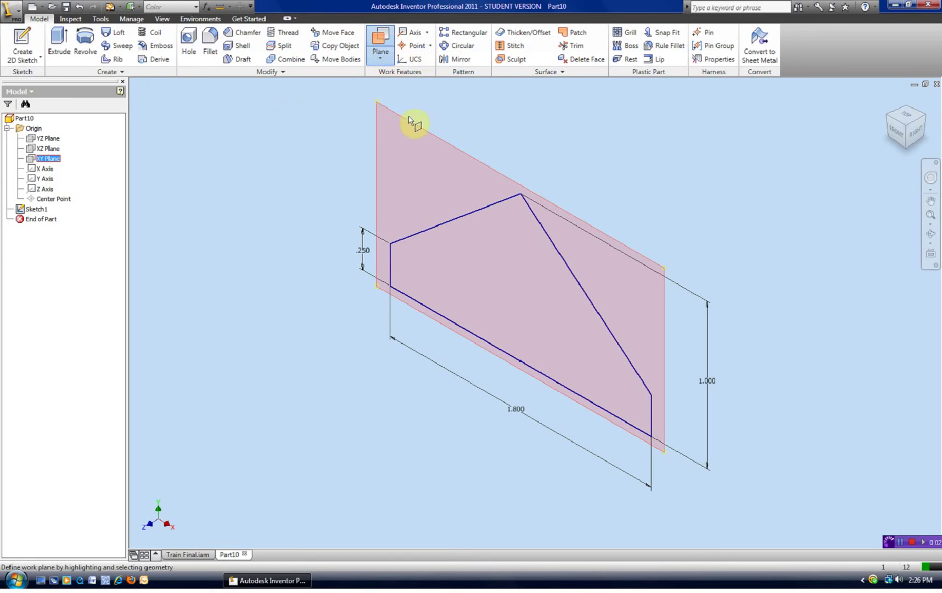
left_click_drag(407, 121, 339, 181)
type(".75")
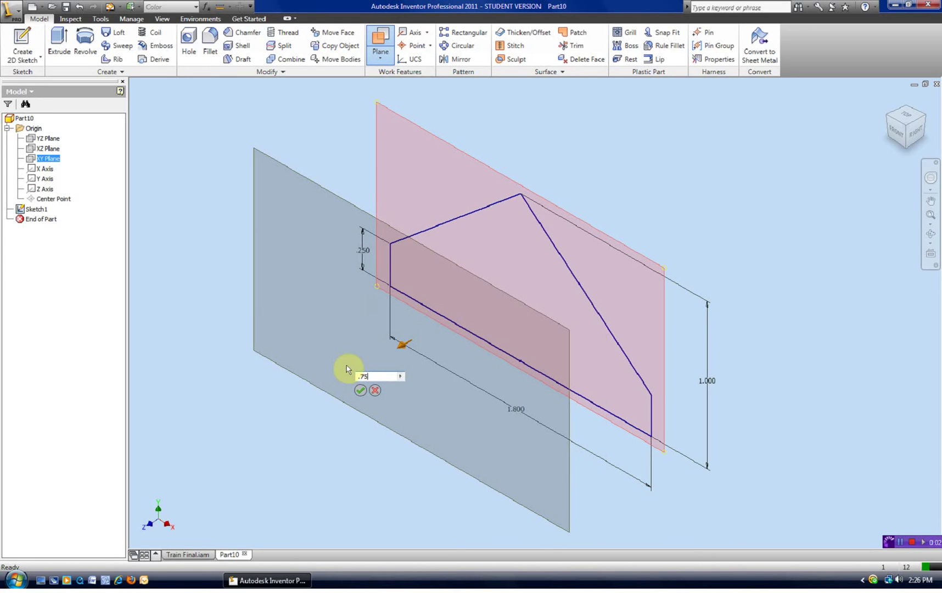
left_click(361, 391)
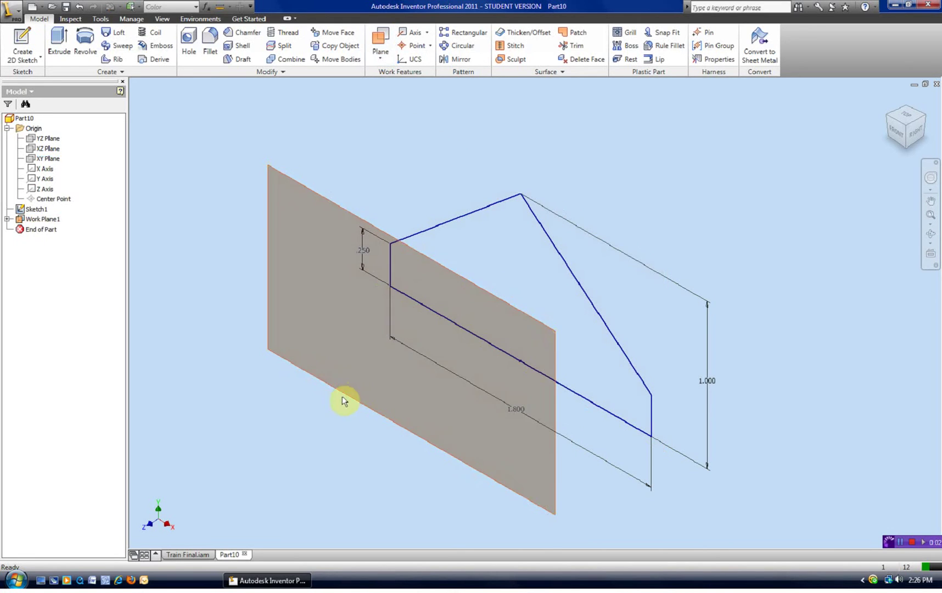
Step: Start a sketch on the offset work plane and hide both the first sketch and the work plane
left_click(343, 398)
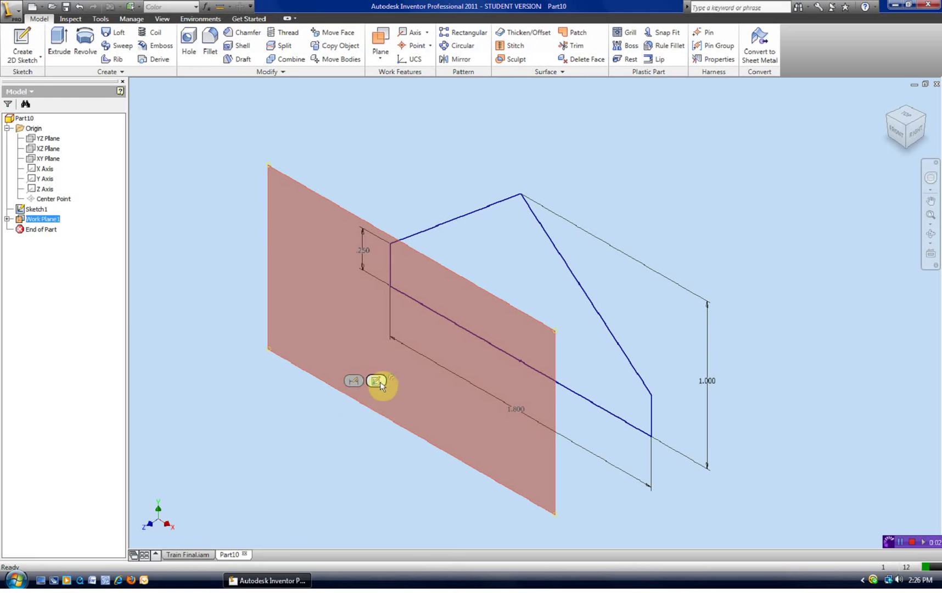
left_click(376, 381)
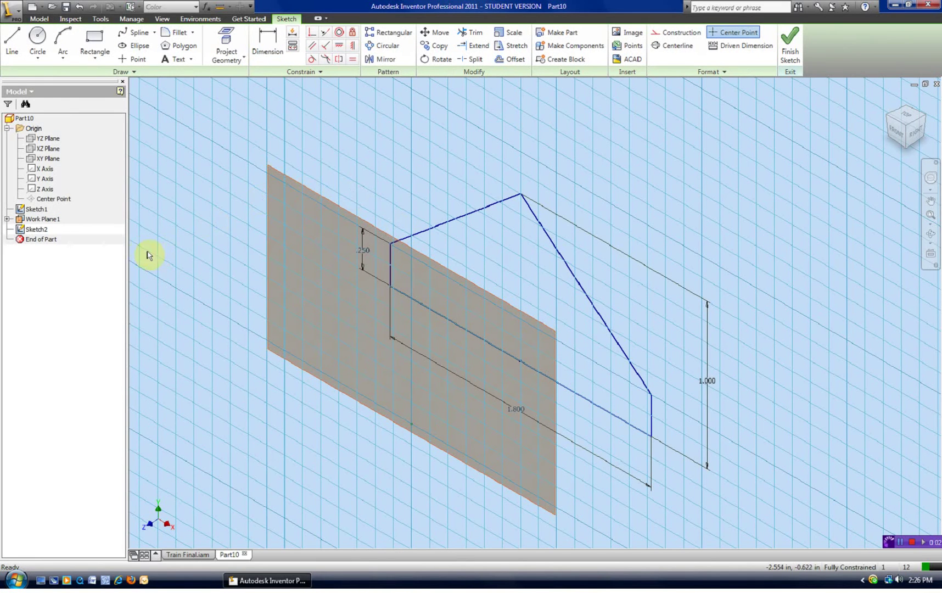
right_click(28, 211)
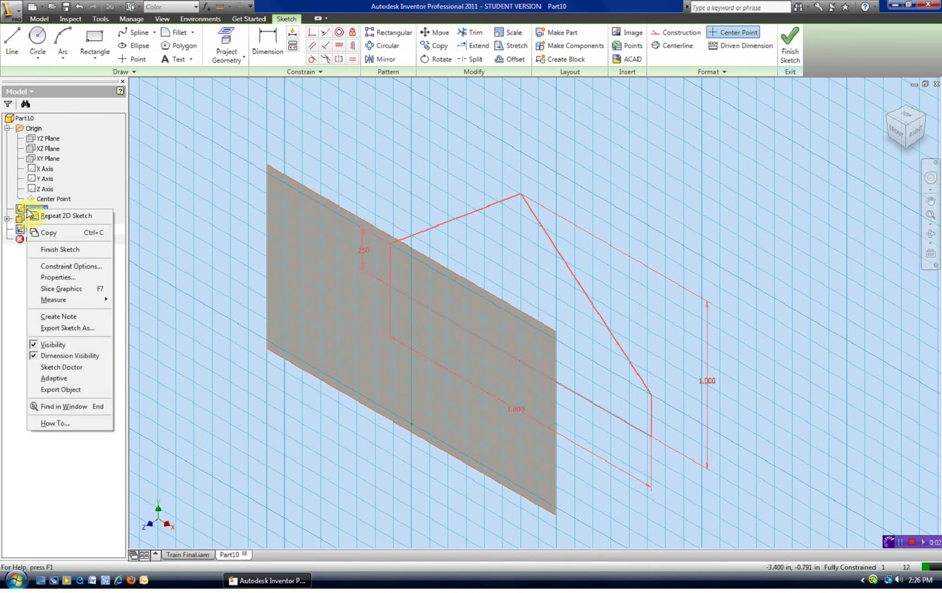
left_click(35, 345)
right_click(40, 219)
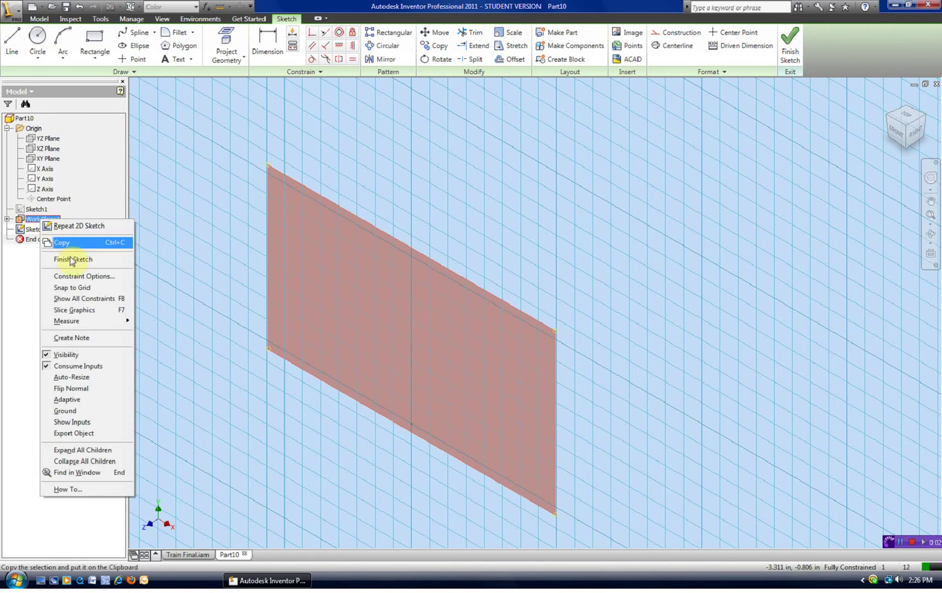
left_click(48, 359)
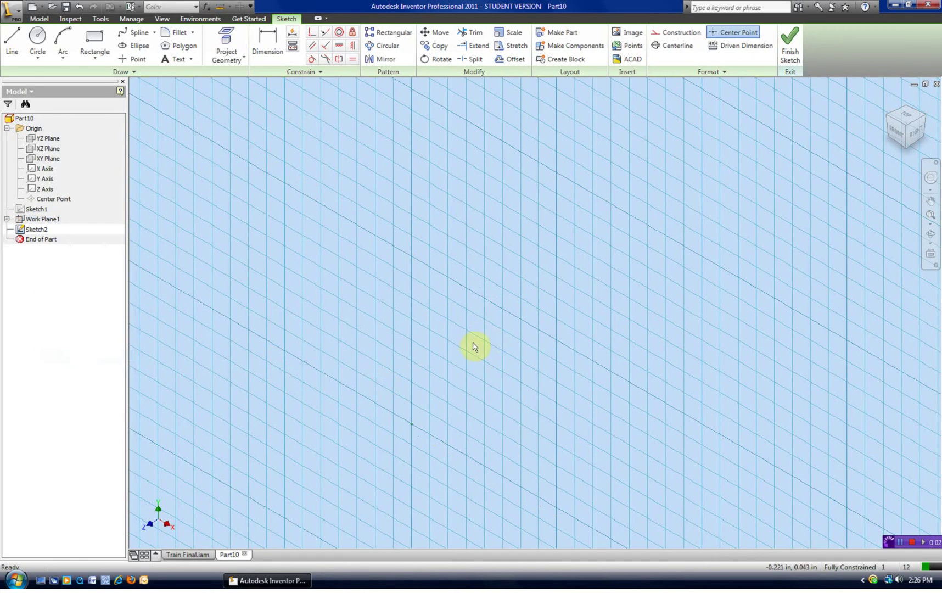
Step: Draw a horizontal line about 1.68 in long just above the center point
mouse_move(474, 344)
middle_mouse_down()
mouse_move(503, 200)
mouse_move(460, 275)
mouse_move(460, 289)
mouse_move(475, 295)
middle_mouse_up()
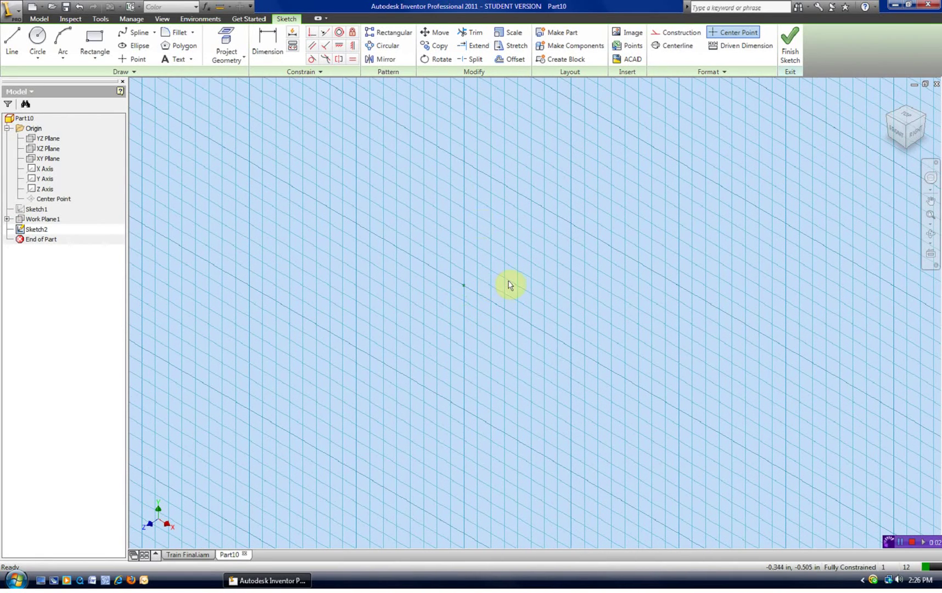
key("l")
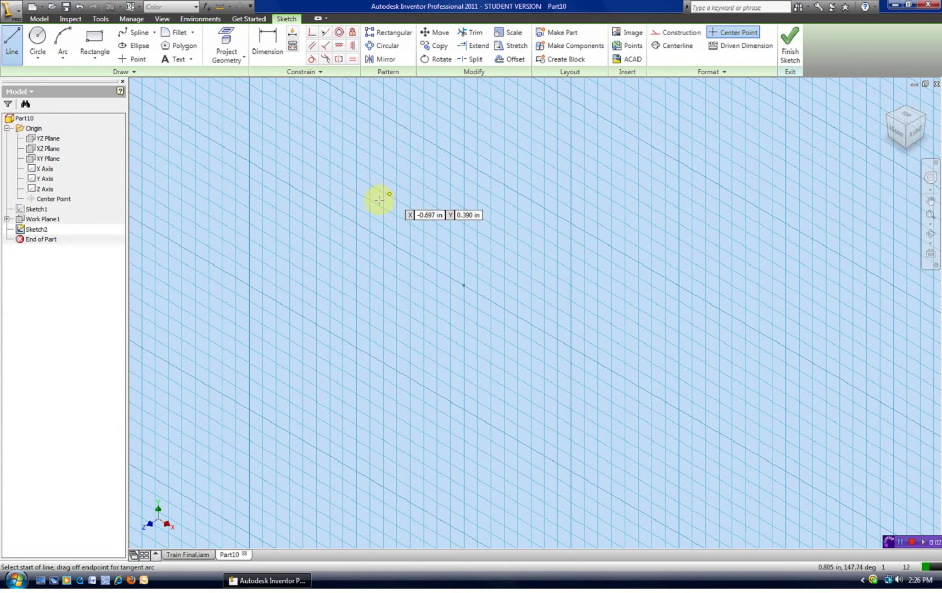
left_click(385, 191)
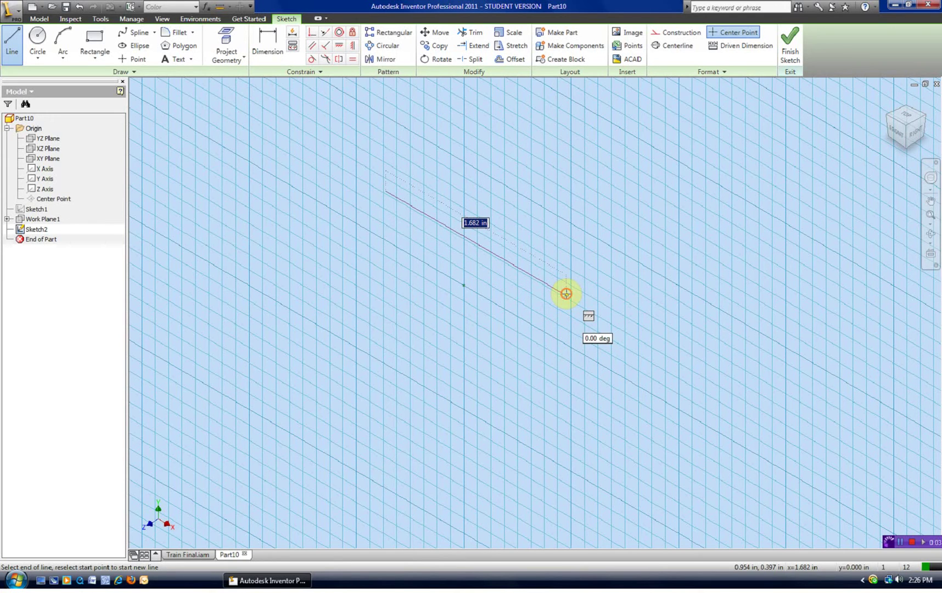
left_click(566, 294)
right_click(602, 263)
left_click(622, 269)
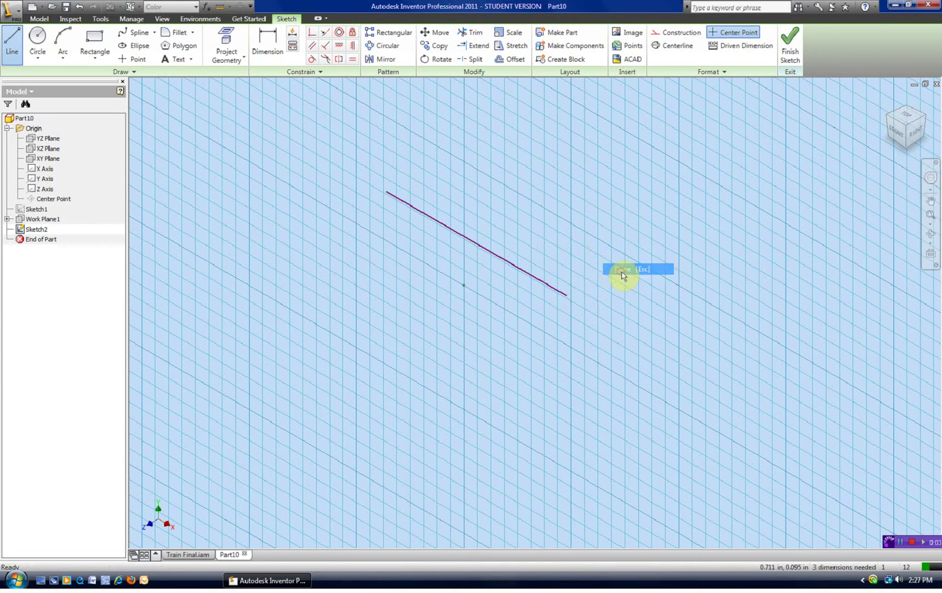
Step: Make the line's midpoint coincident with the center point and shorten the line to about 1.33 in
left_click(902, 133)
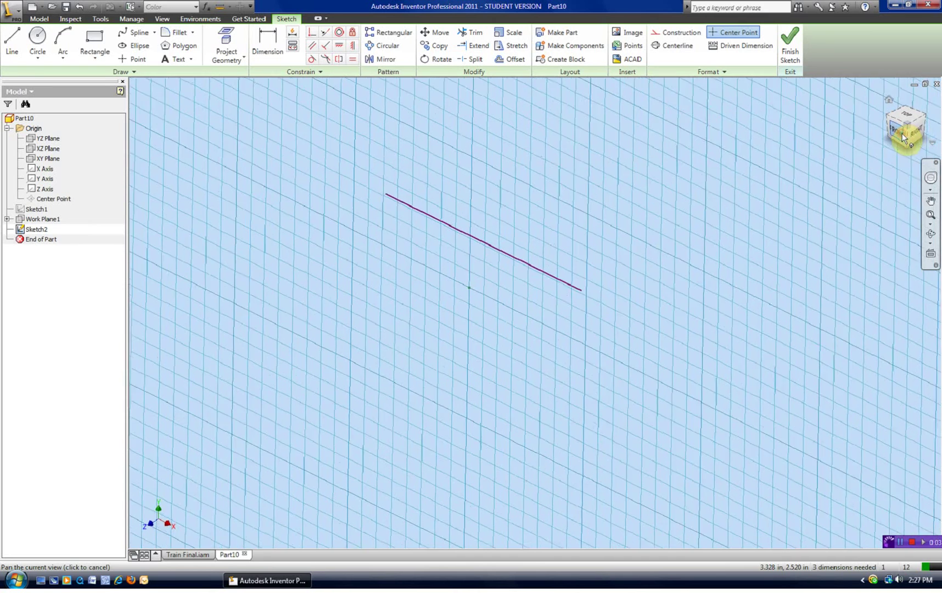
left_click_drag(550, 264, 543, 283)
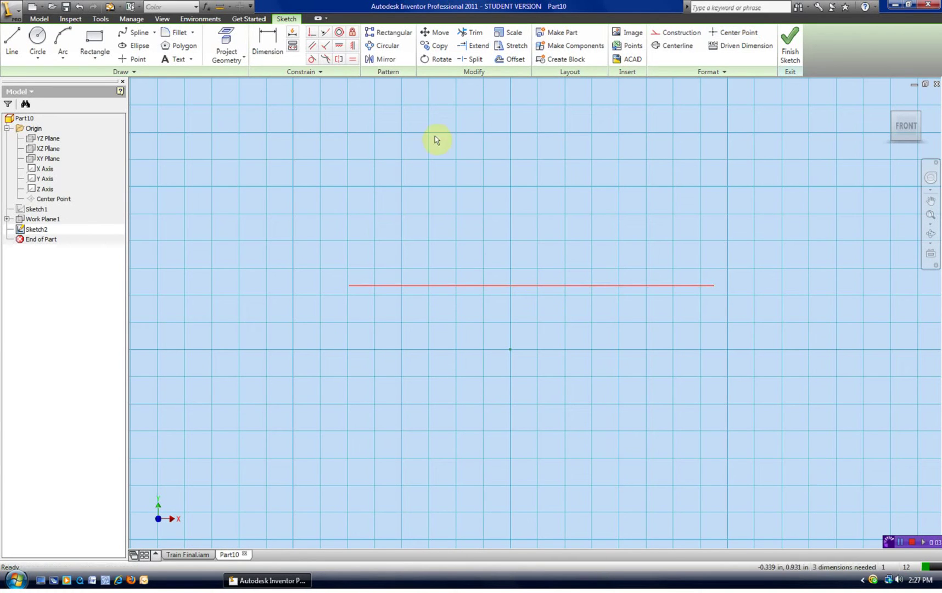
left_click(312, 33)
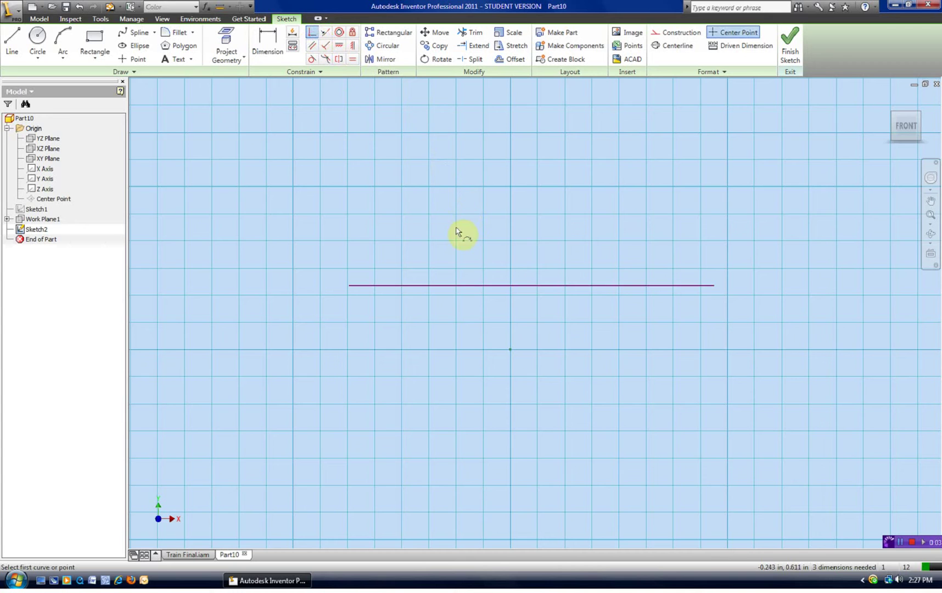
left_click(532, 285)
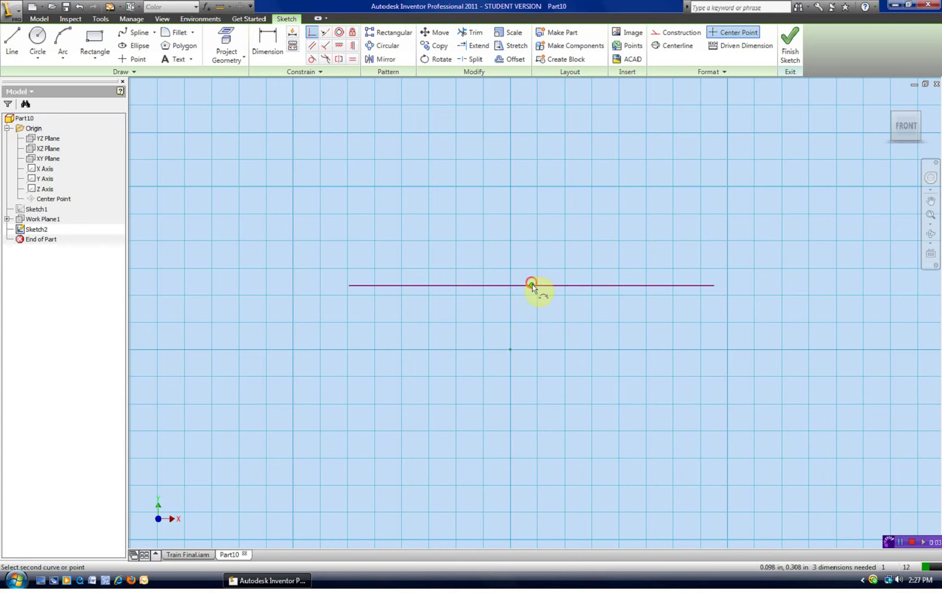
left_click(512, 350)
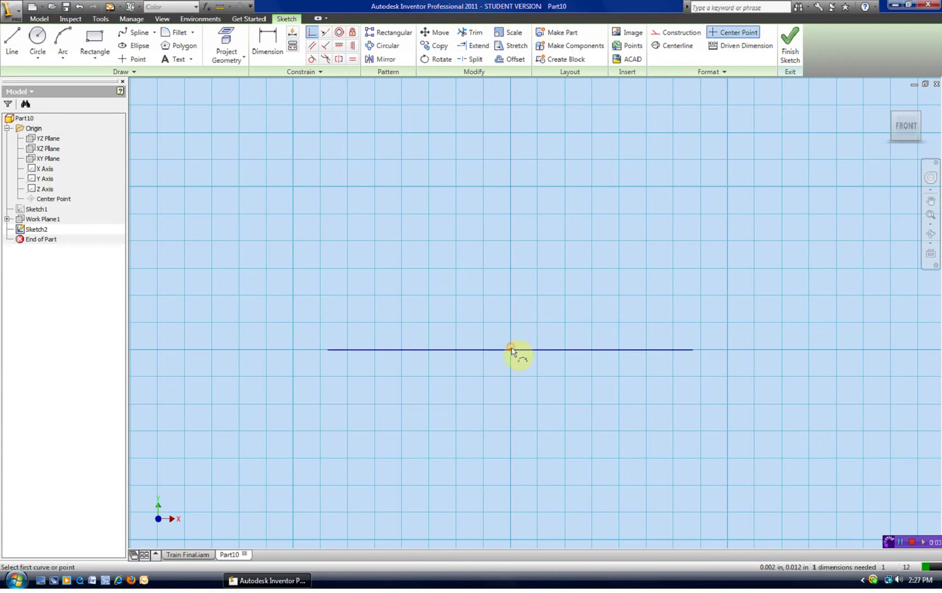
right_click(516, 316)
left_click(528, 323)
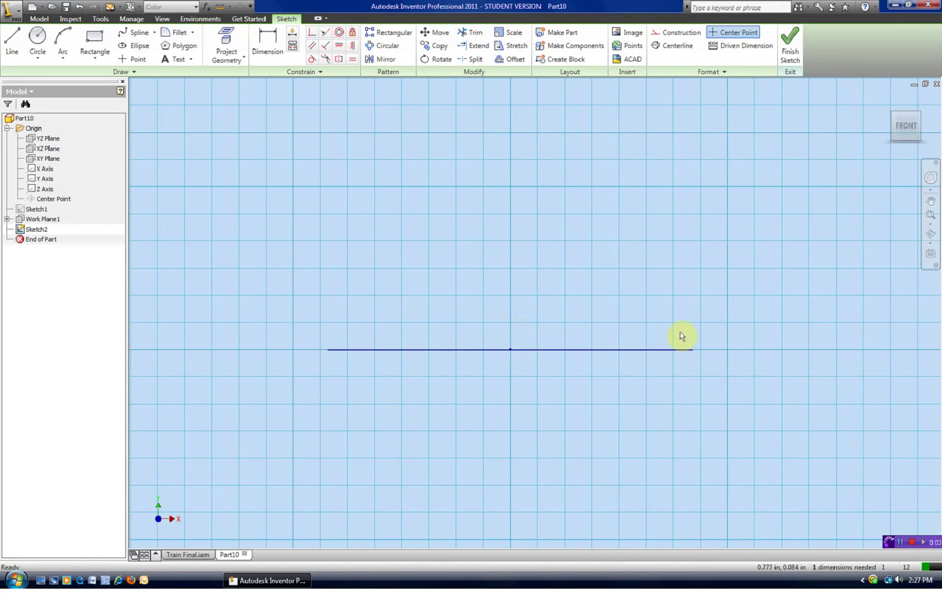
left_click_drag(691, 354, 663, 352)
key("l")
left_click(365, 350)
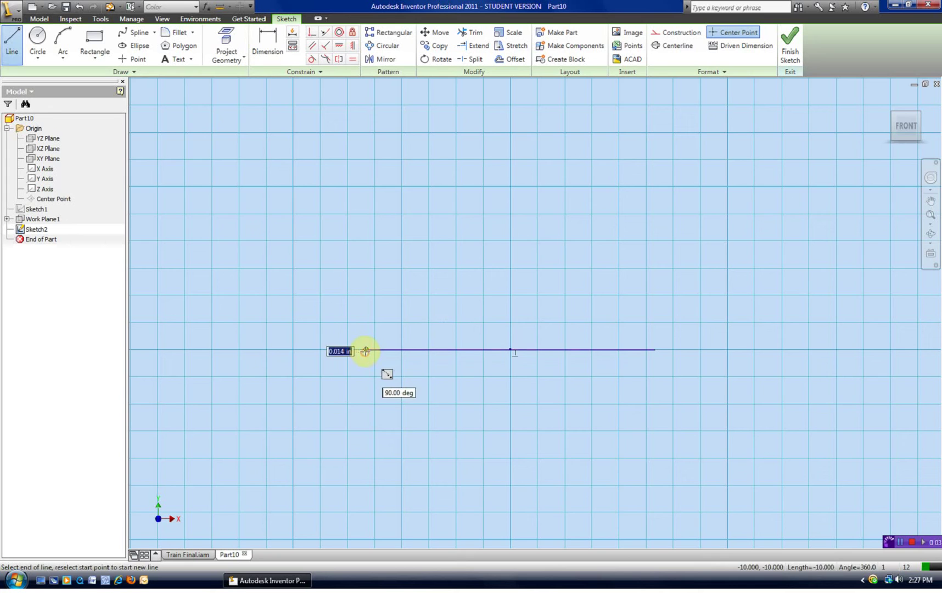
key("Escape")
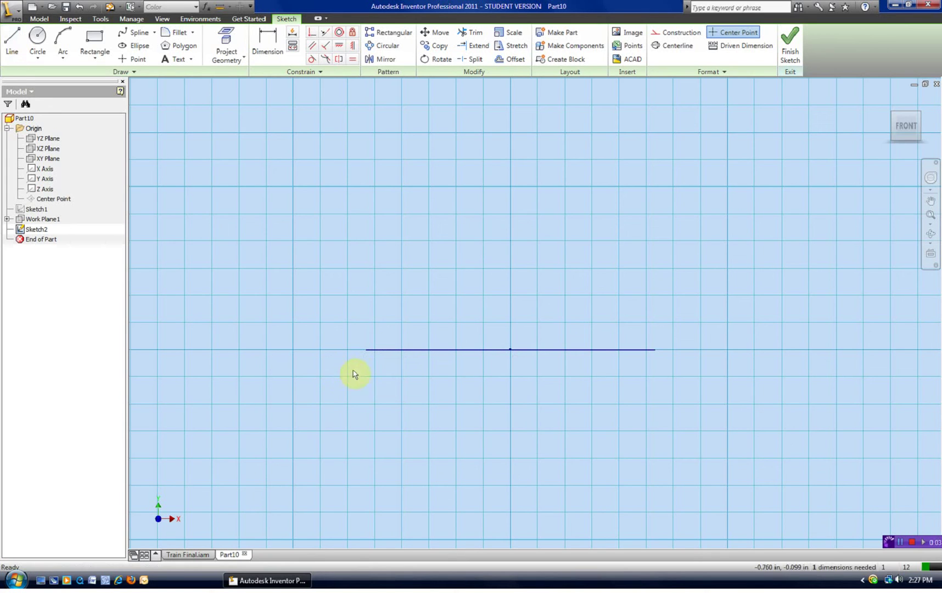
Step: Close a house-shaped profile on the centered line with short vertical sides and sloped lines meeting about 0.63 in above the center point
key("l")
left_click(366, 350)
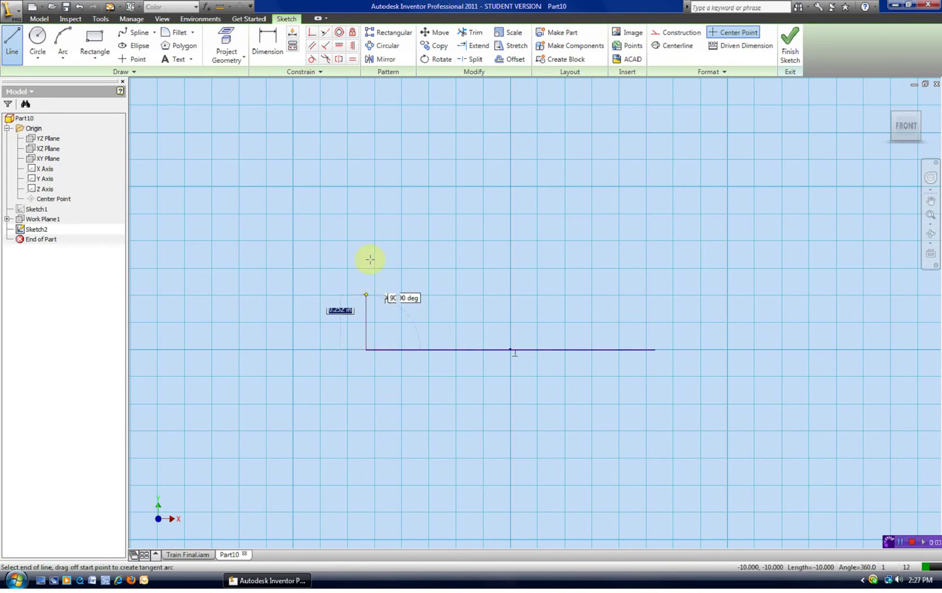
left_click(366, 304)
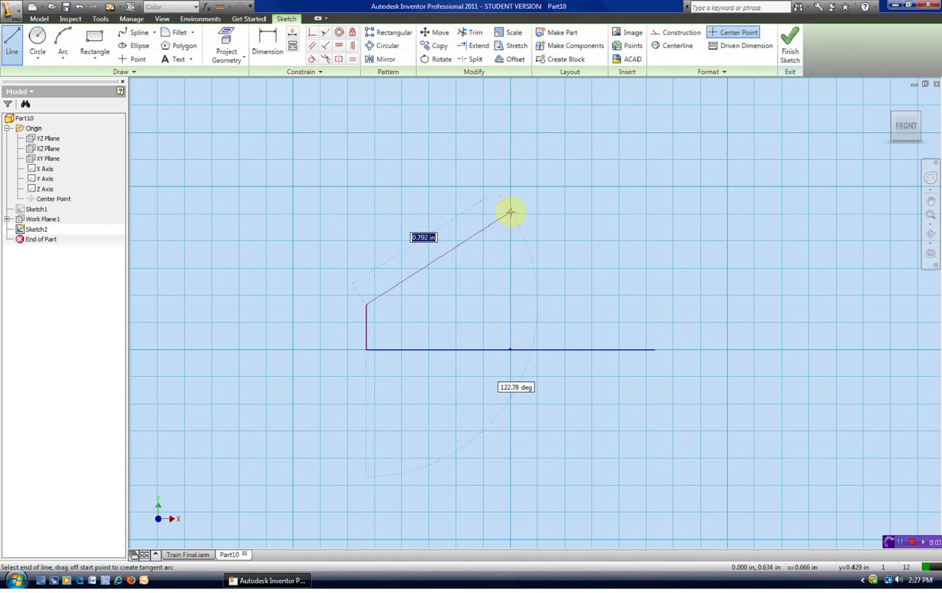
left_click(511, 212)
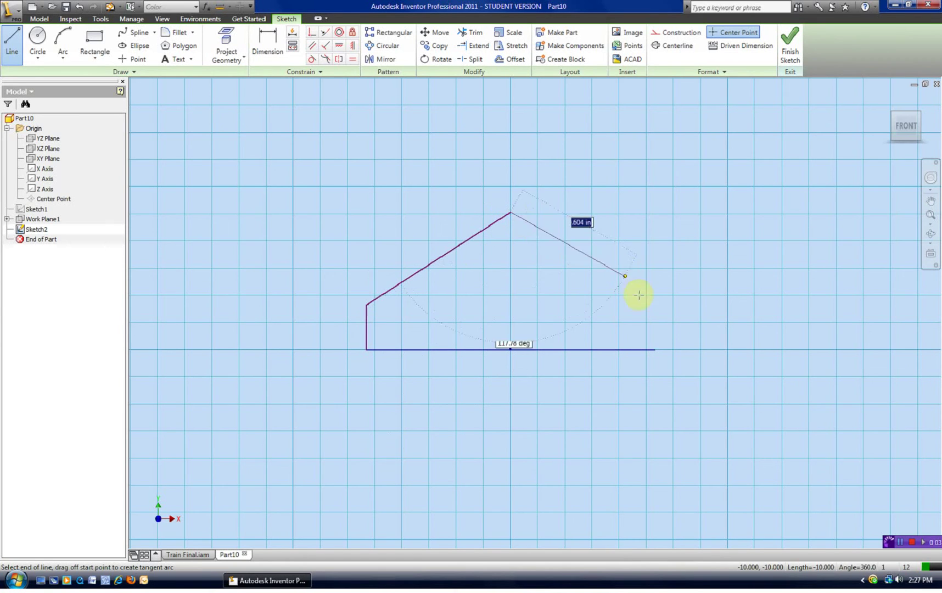
left_click(654, 321)
left_click(655, 349)
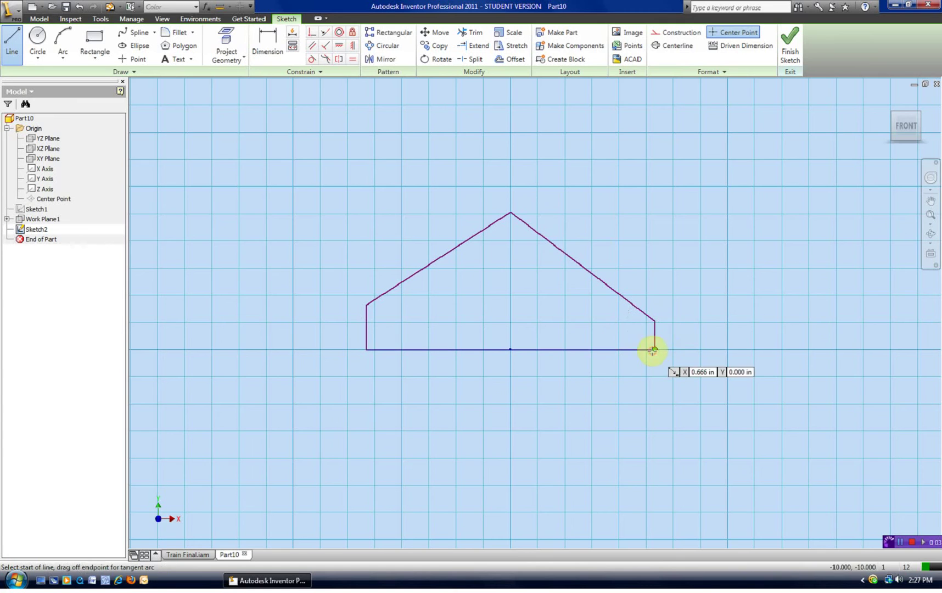
Step: Apply Equal constraints to the second profile's two vertical sides and to its two sloped lines
left_click(352, 58)
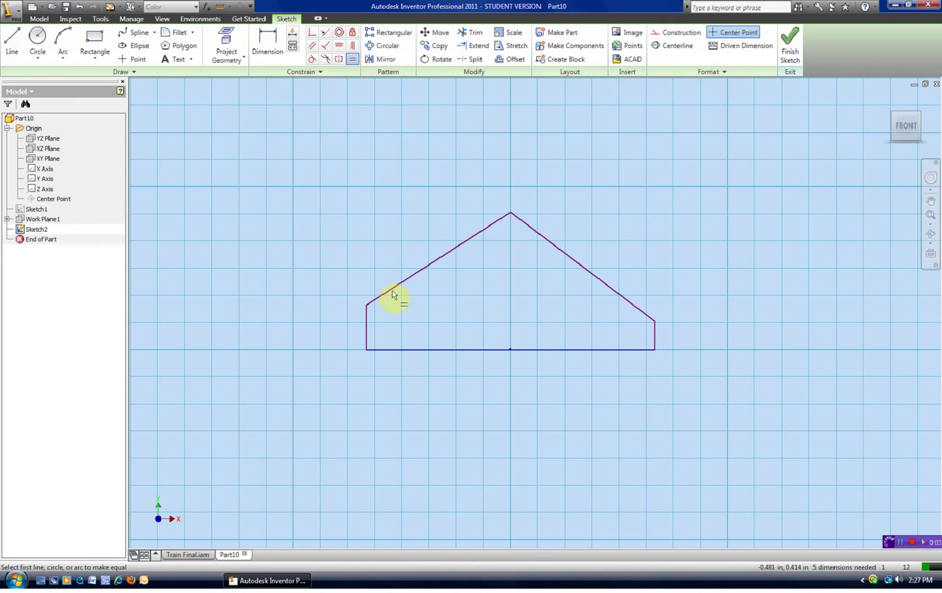
left_click(368, 318)
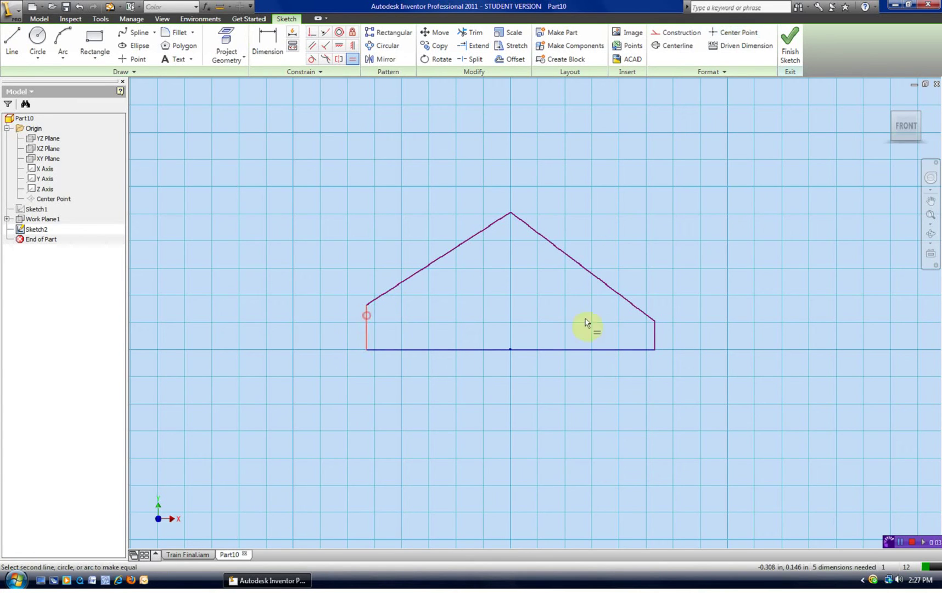
left_click(655, 333)
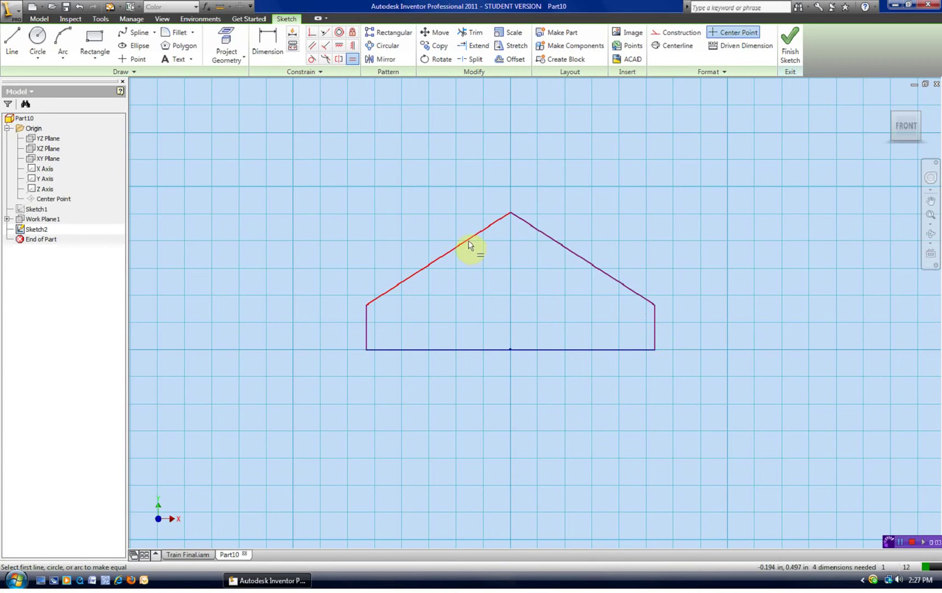
left_click(469, 242)
left_click(549, 240)
Step: Dimension the base line of the second house-shaped profile to 1.2 in
key("d")
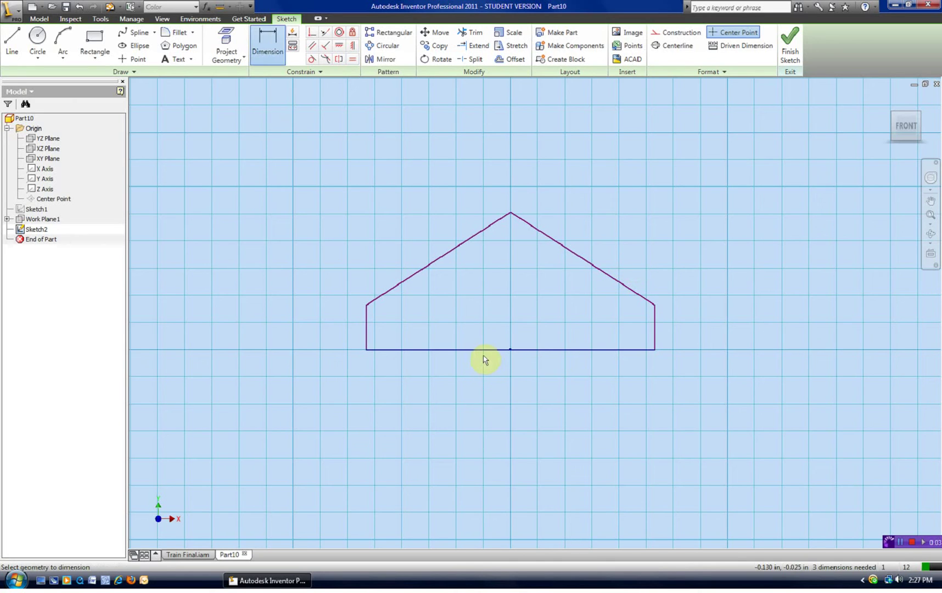
left_click(482, 351)
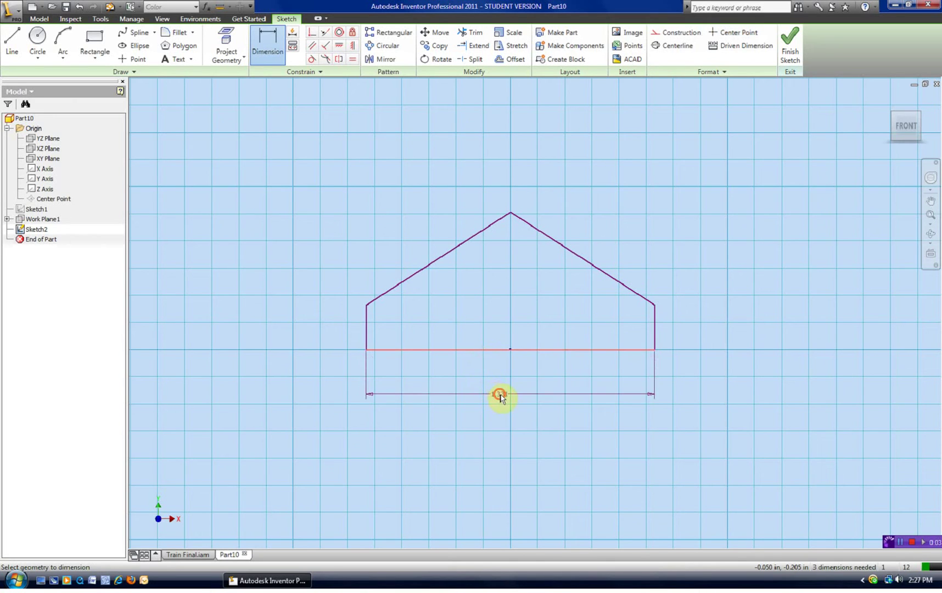
left_click(499, 395)
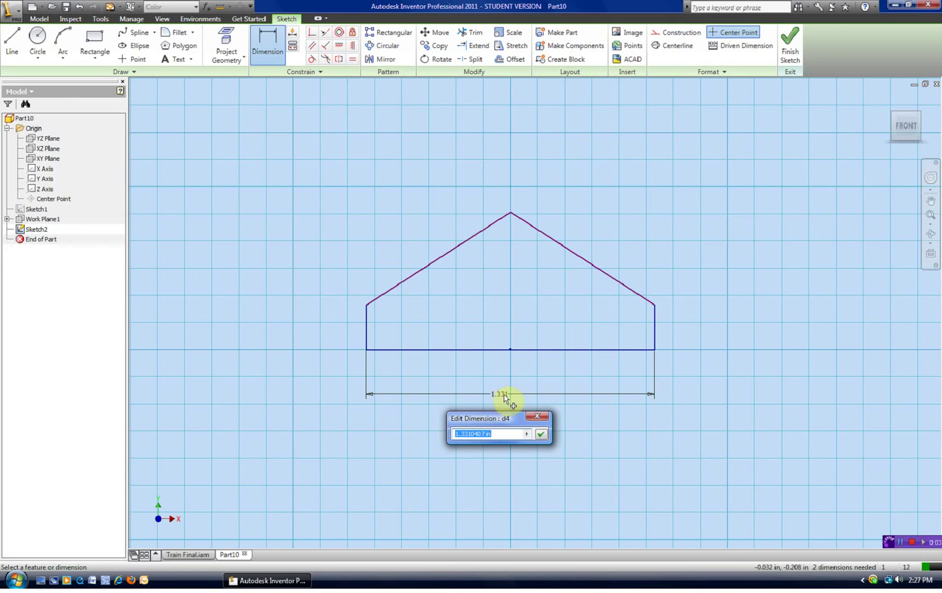
type("1.2")
left_click(541, 434)
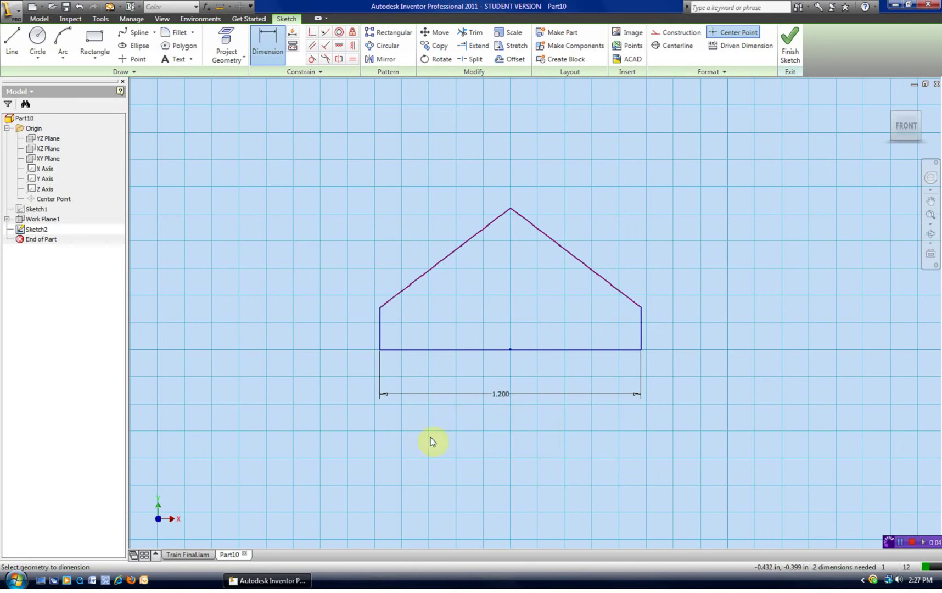
Step: Dimension the second profile's left vertical side to .25 in
left_click(380, 327)
left_click(344, 330)
type(".25")
key("Return")
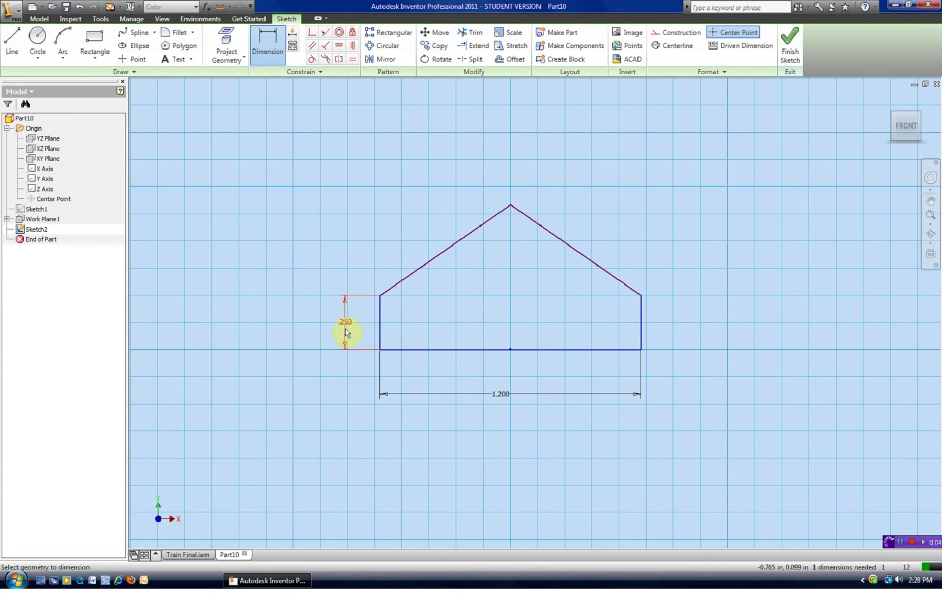
Step: Dimension the second profile's overall height from the base line to the peak to .75 in
left_click(421, 352)
left_click(511, 206)
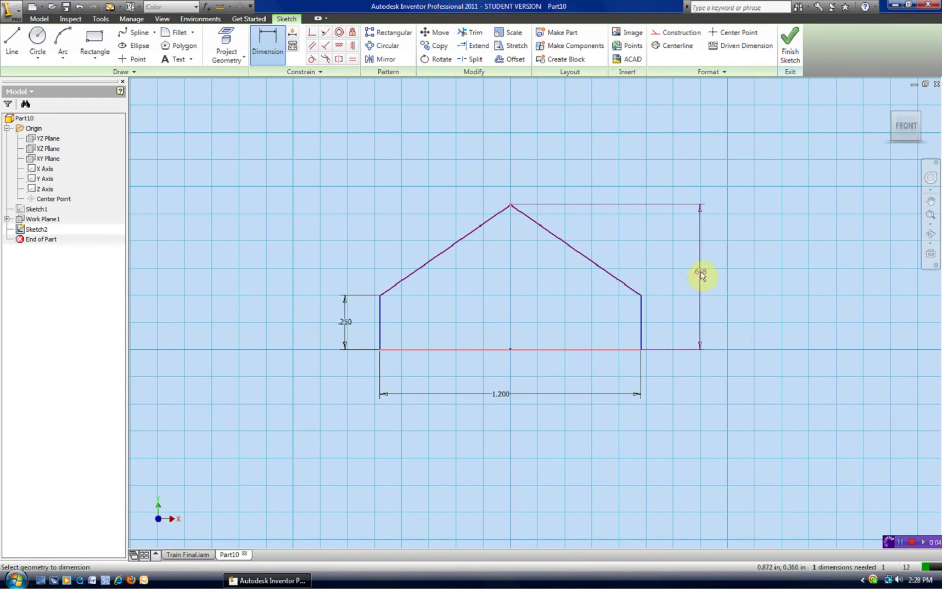
left_click(701, 271)
type(".75")
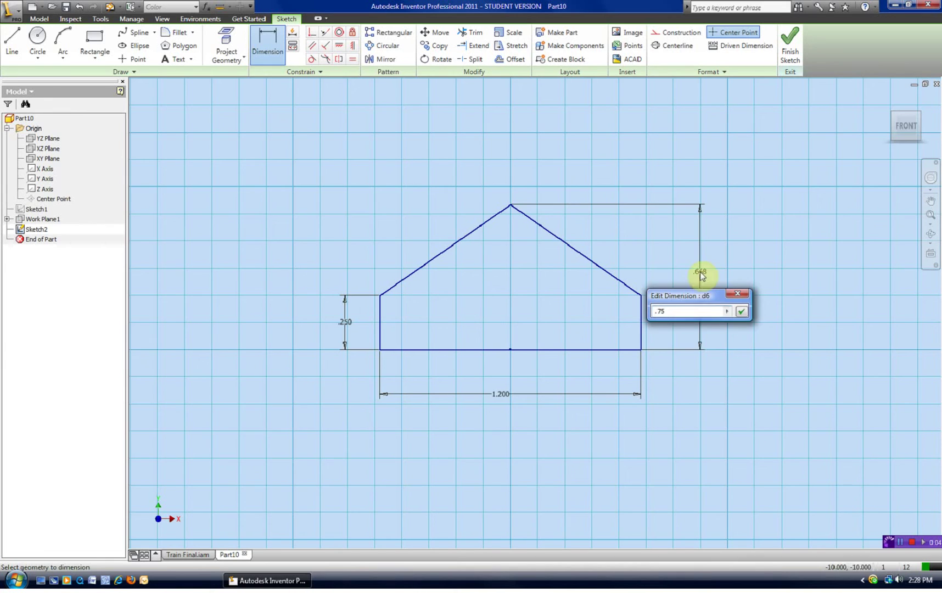
key("Return")
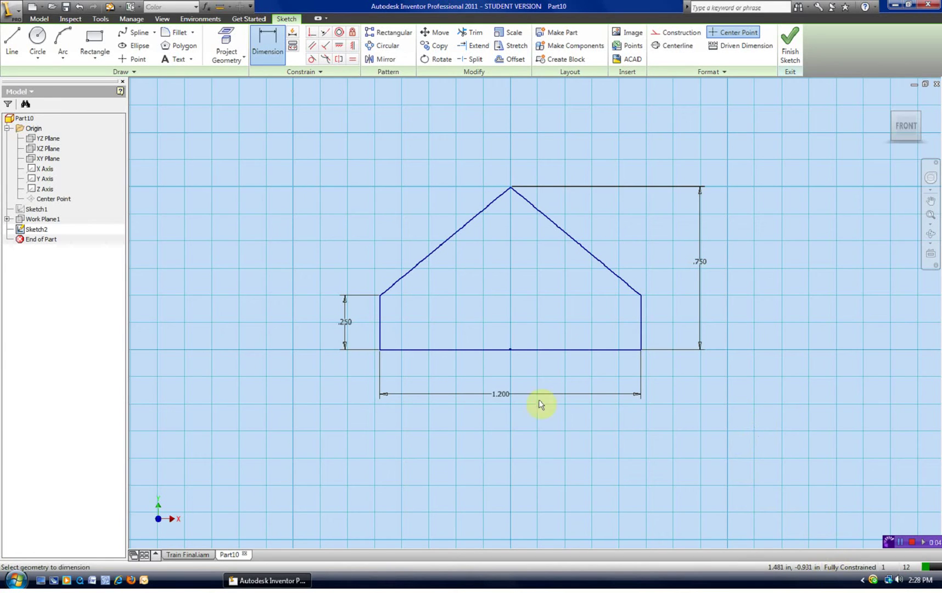
Step: Add a driven angular dimension between the left vertical side and the adjoining sloped line
left_click(381, 317)
left_click(432, 252)
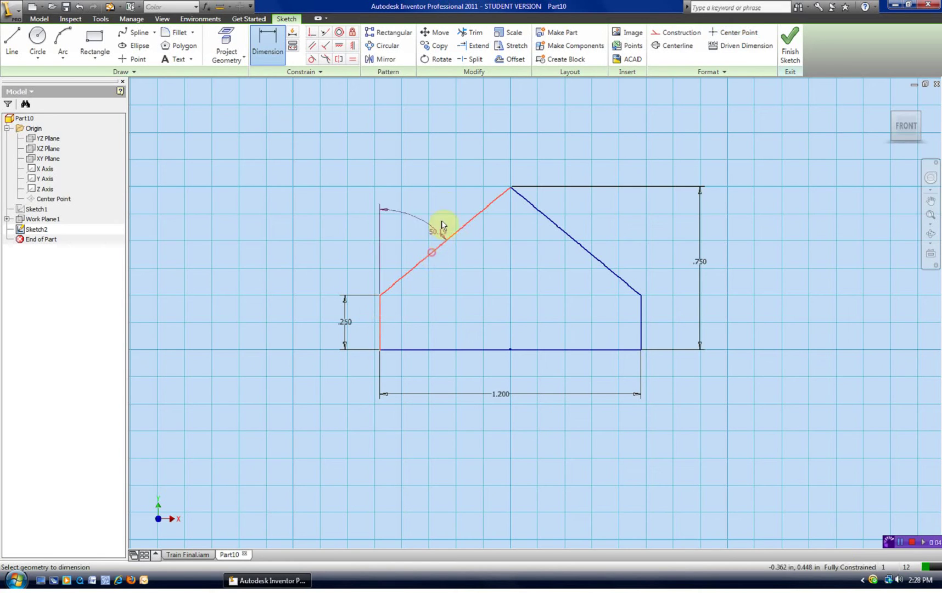
left_click(428, 188)
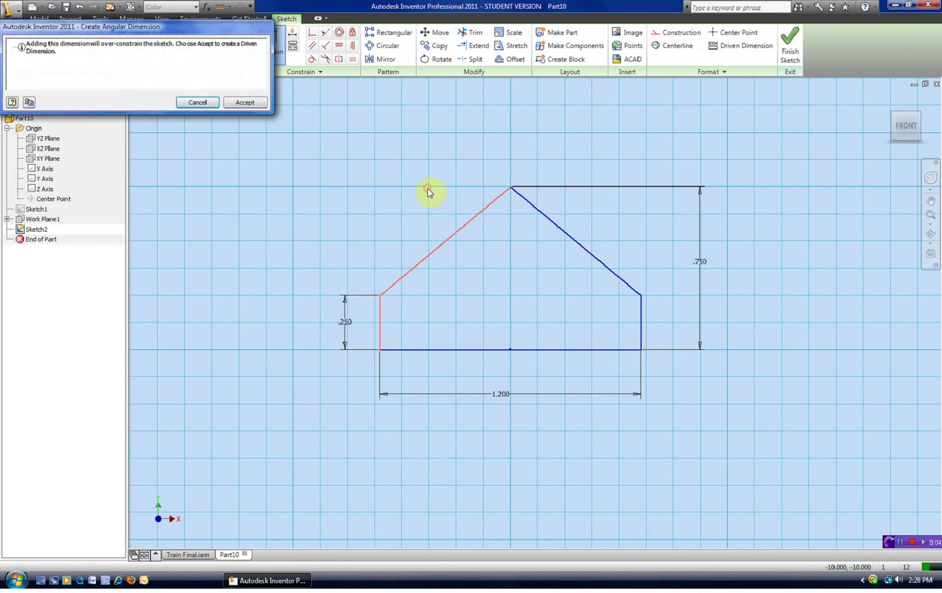
left_click(241, 105)
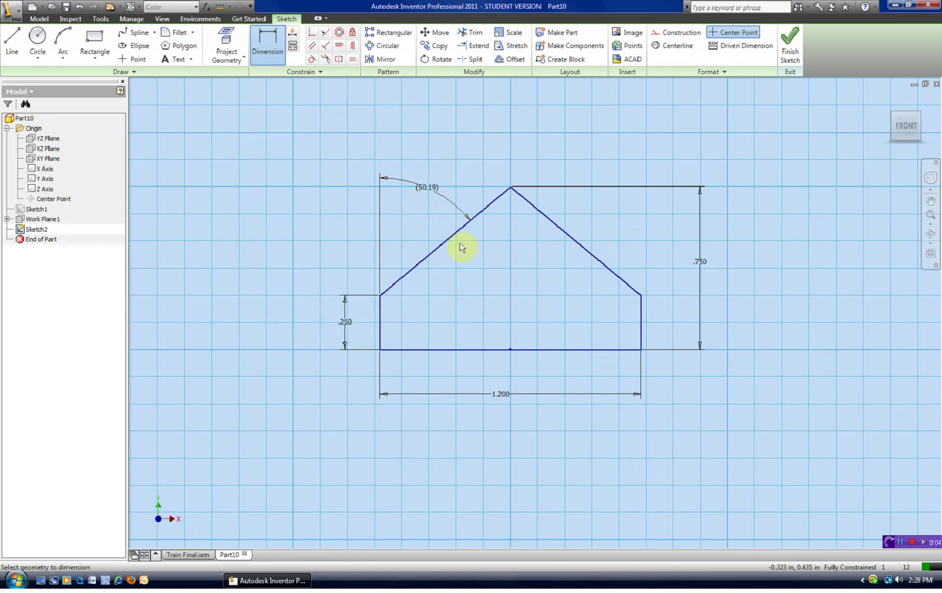
double_click(430, 189)
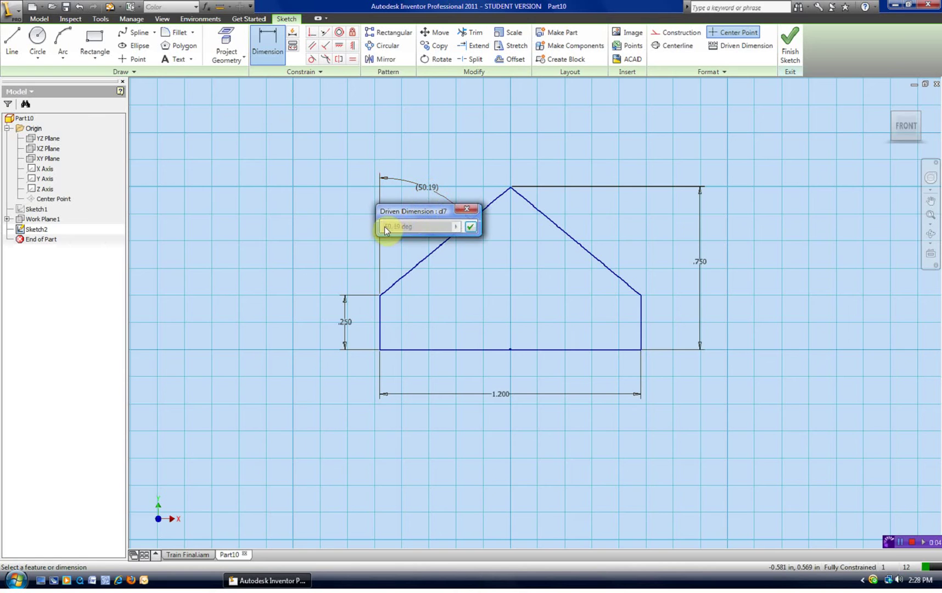
left_click(471, 227)
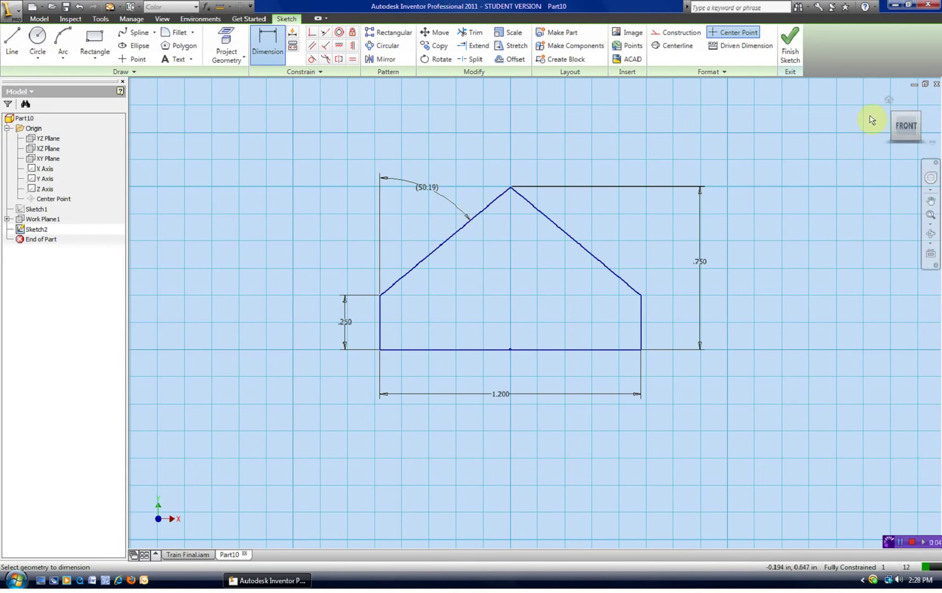
Step: Finish the second sketch and make the first sketch visible again
left_click(796, 54)
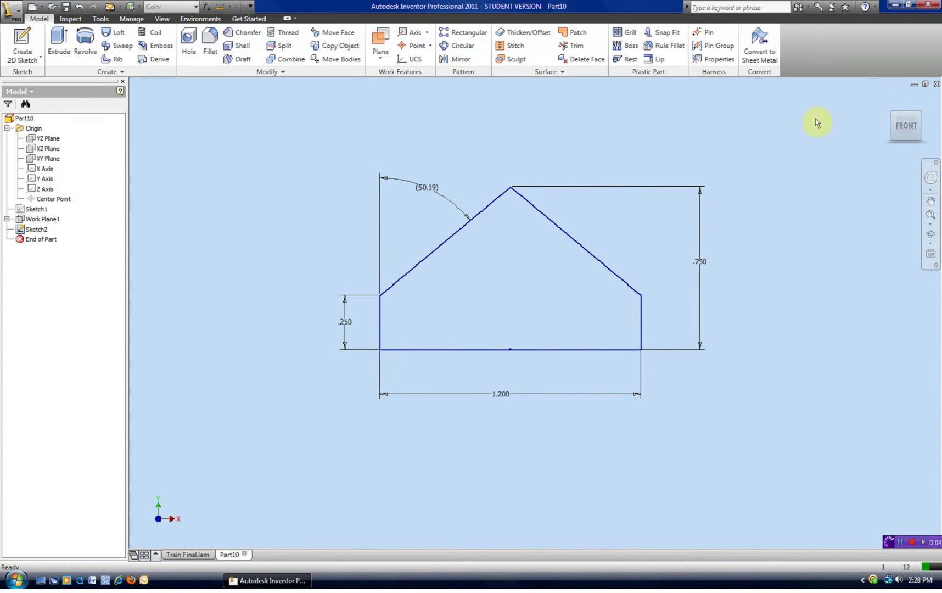
left_click(892, 105)
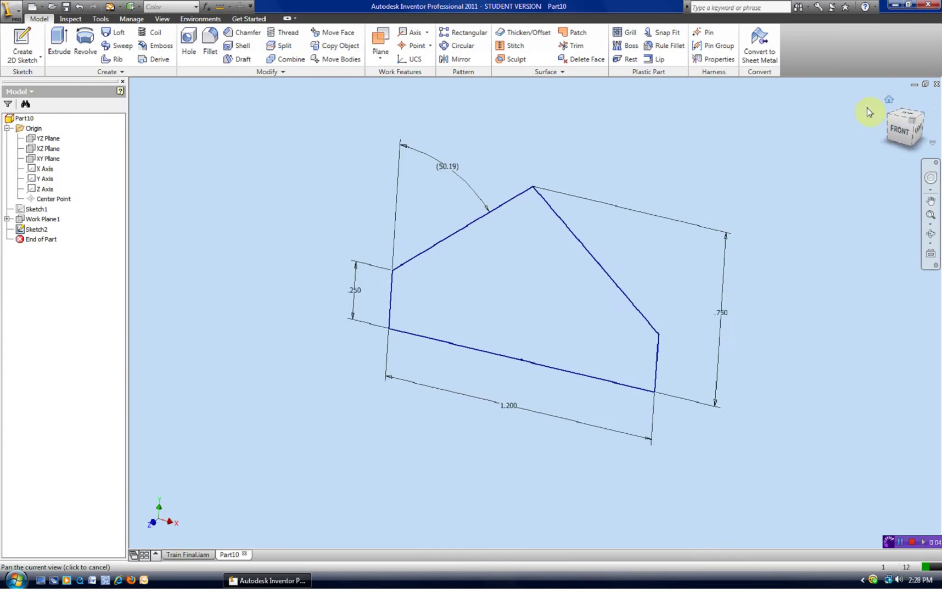
right_click(39, 212)
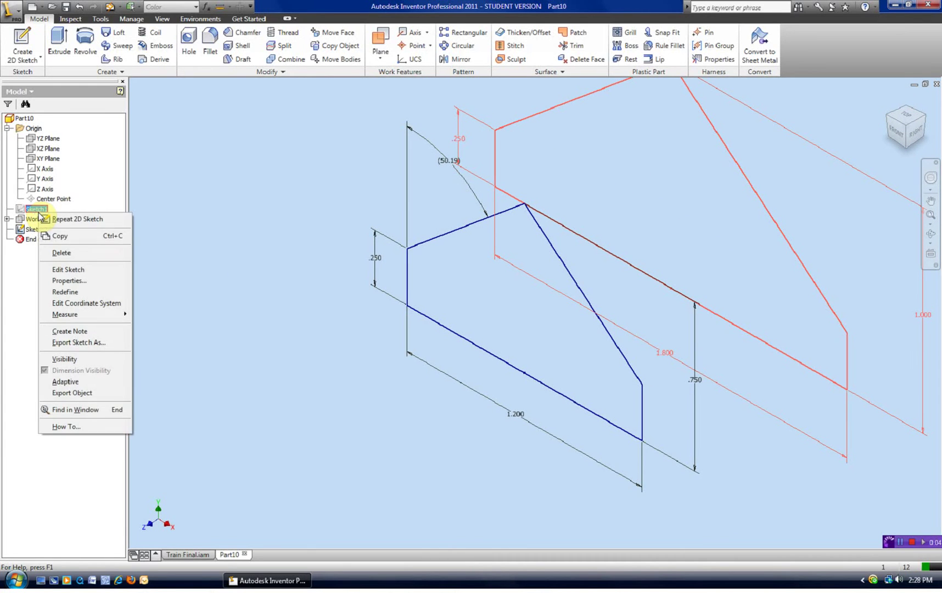
left_click(58, 360)
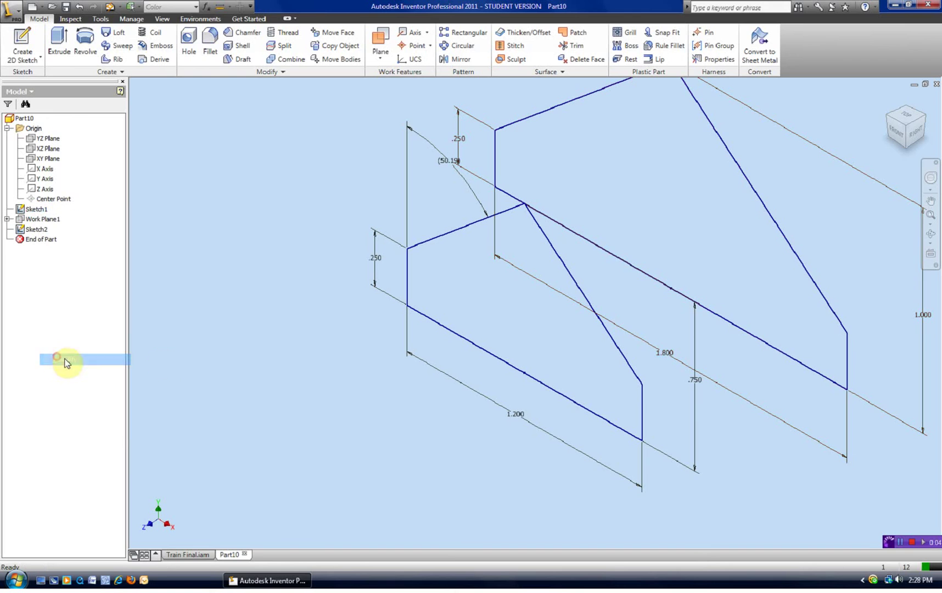
Step: Loft a solid from the larger house-shaped sketch to the smaller one and color the part Beige (Dark)
left_click(899, 135)
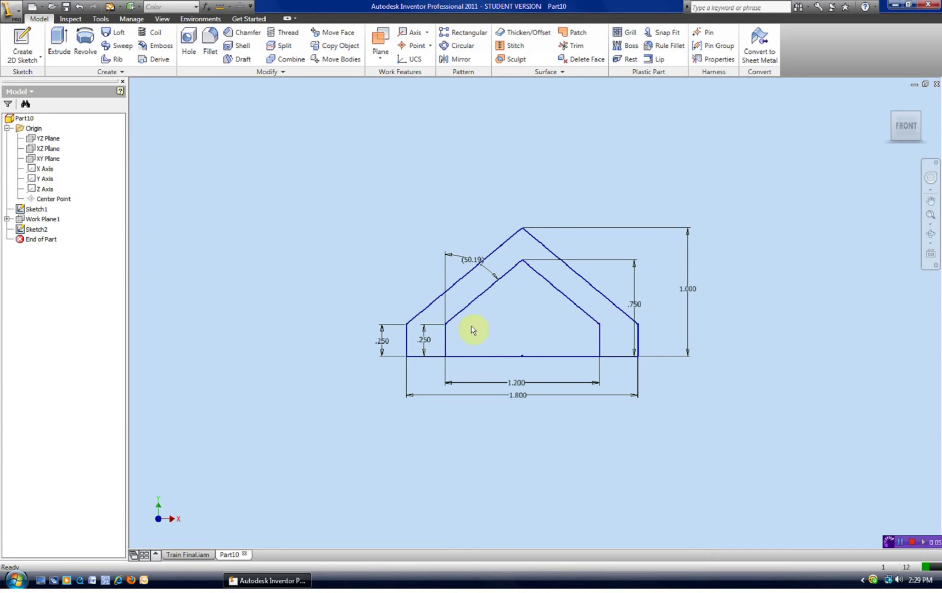
mouse_move(898, 151)
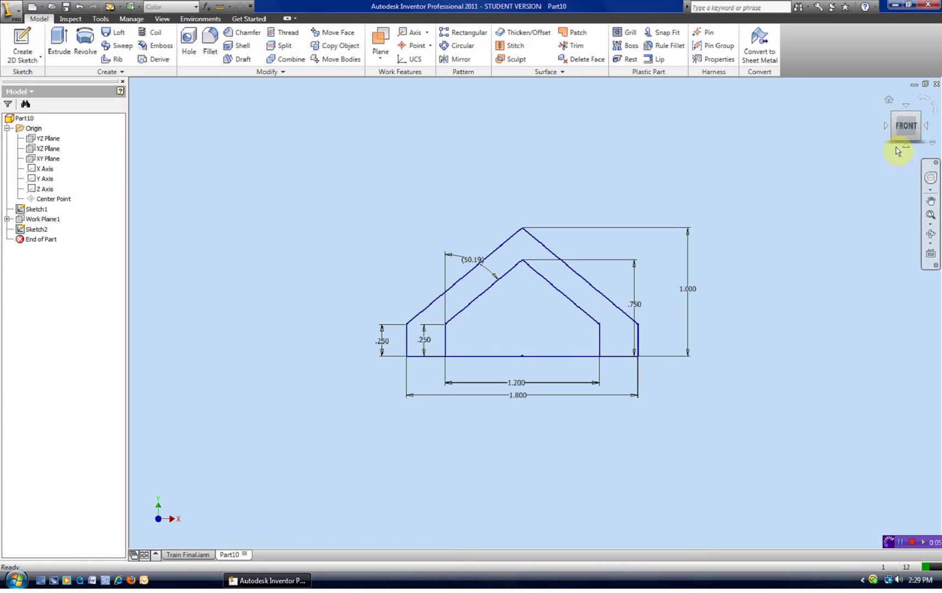
left_click(889, 102)
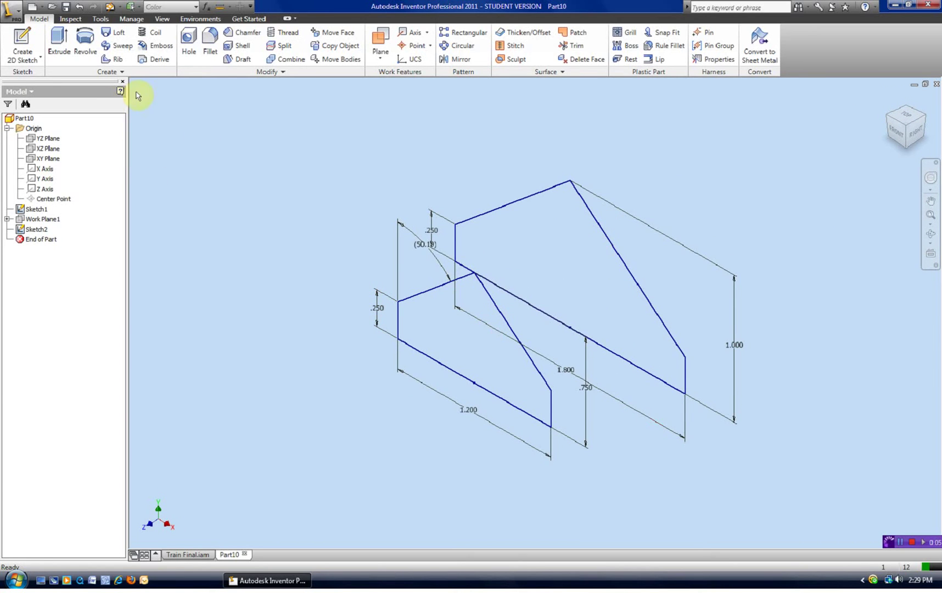
left_click(109, 37)
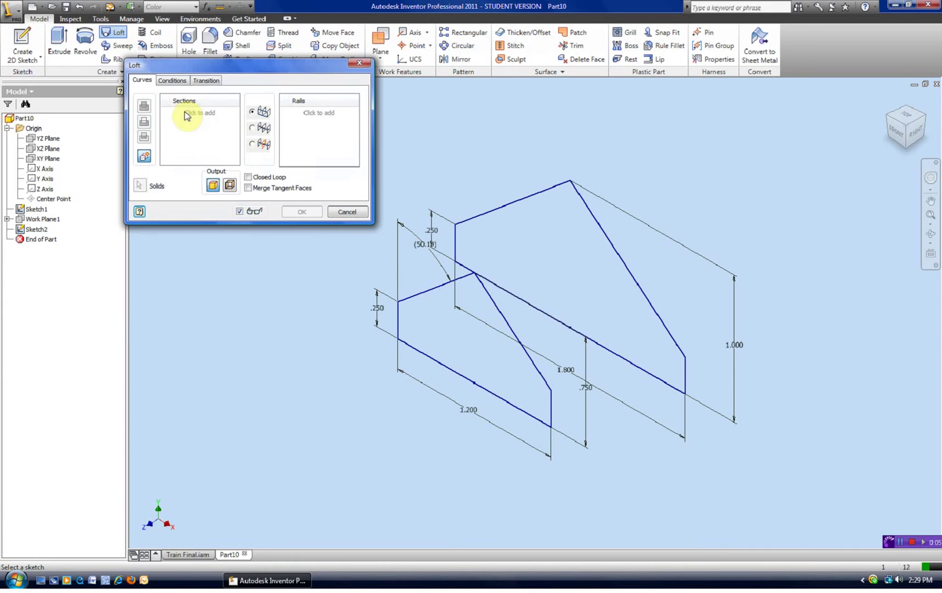
left_click(516, 204)
left_click(421, 293)
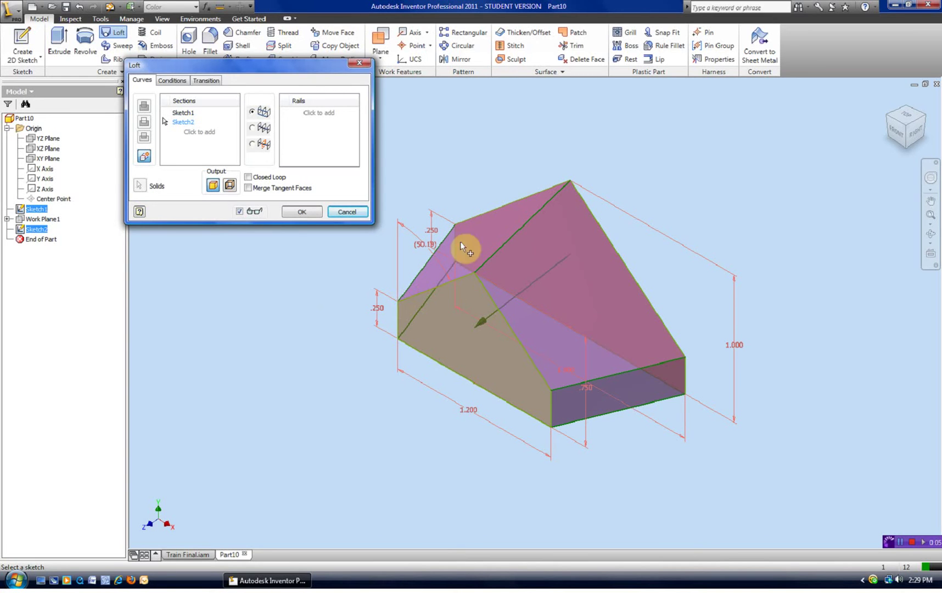
left_click(302, 212)
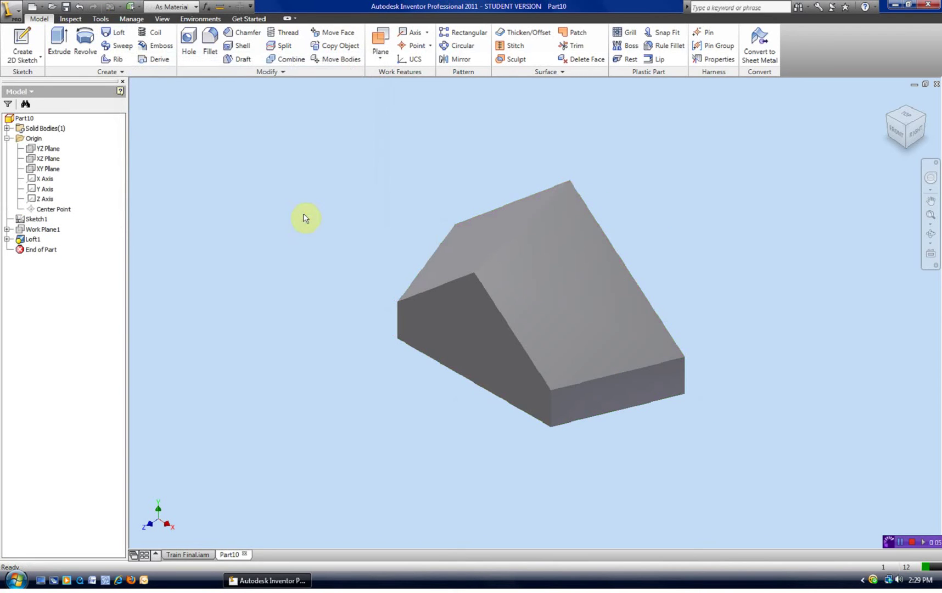
left_click(196, 6)
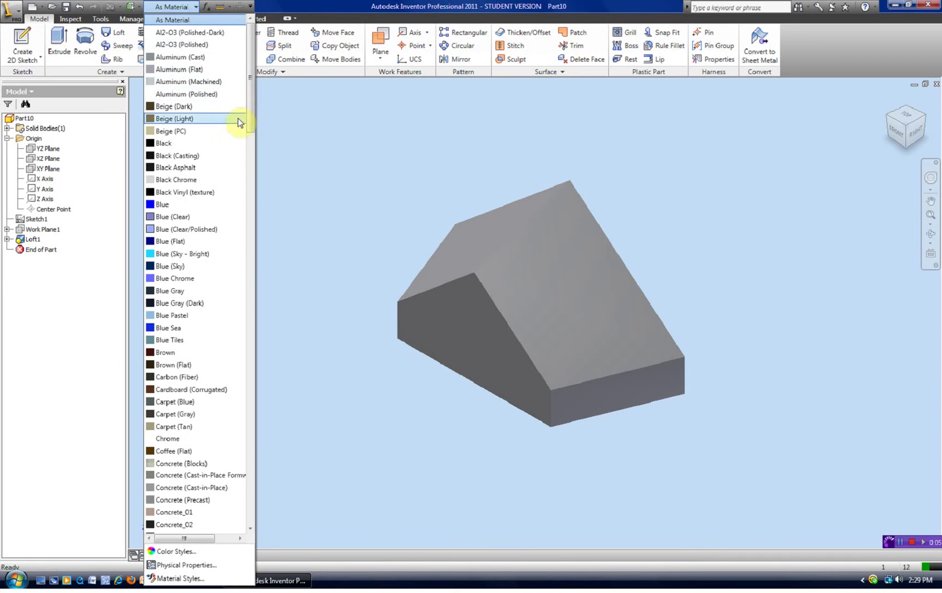
left_click(188, 108)
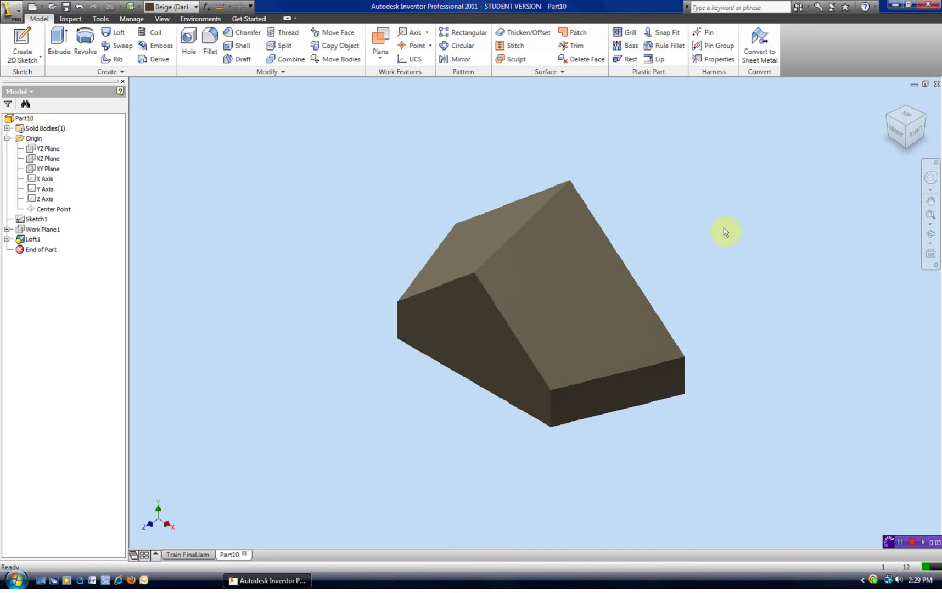
Step: Shell the lofted solid with a 0.1 in wall thickness, removing the larger house-shaped back face
key("F4")
left_click_drag(593, 322, 619, 305)
key("Escape")
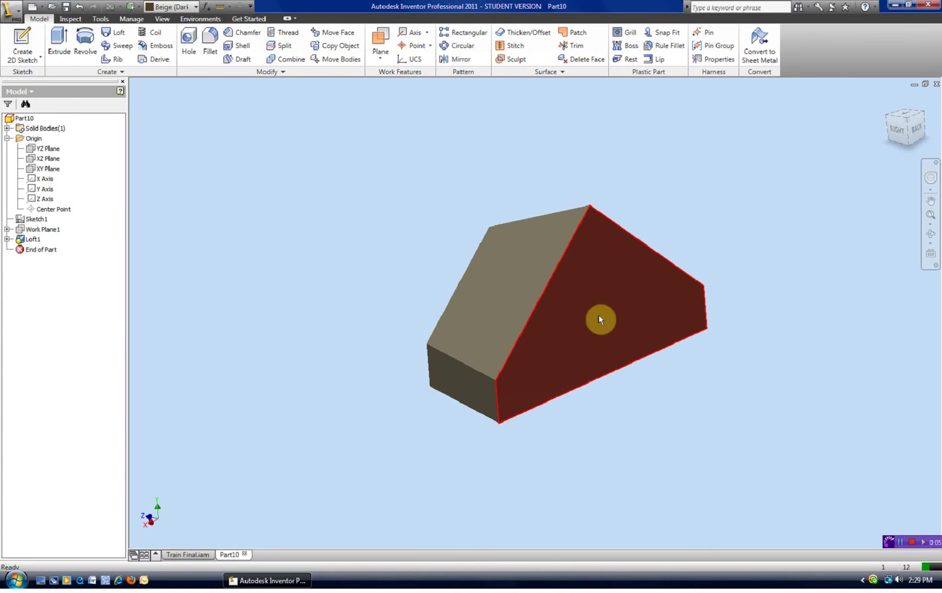
left_click(238, 51)
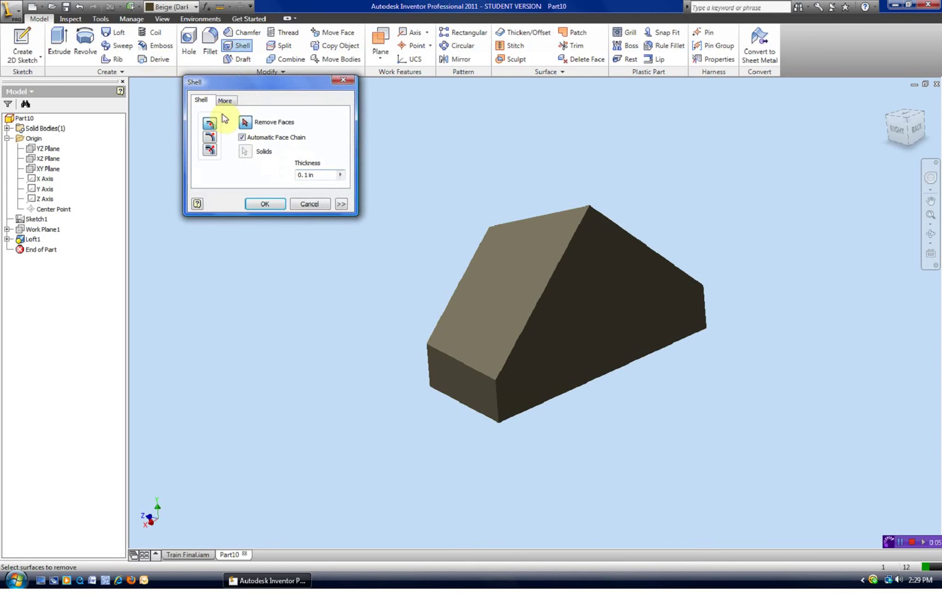
left_click(592, 322)
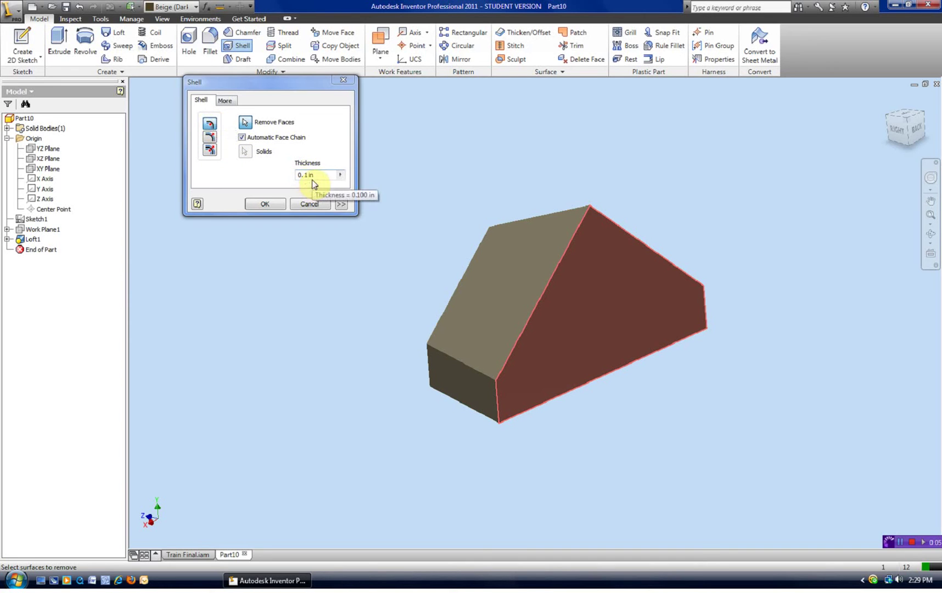
left_click(268, 204)
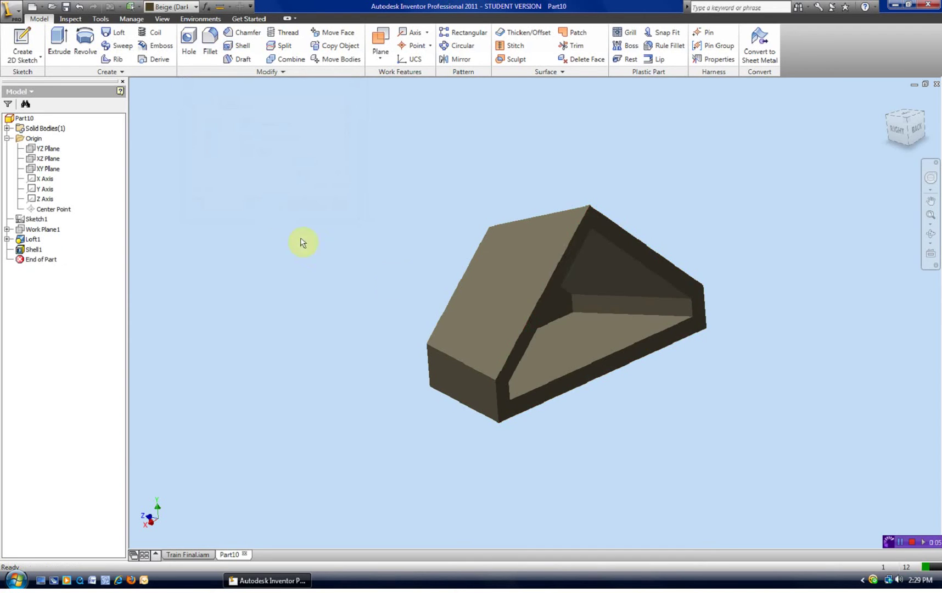
Step: Start a new sketch on the right-hand sloped face of the shelled body
key("F4")
left_click_drag(575, 305, 653, 357)
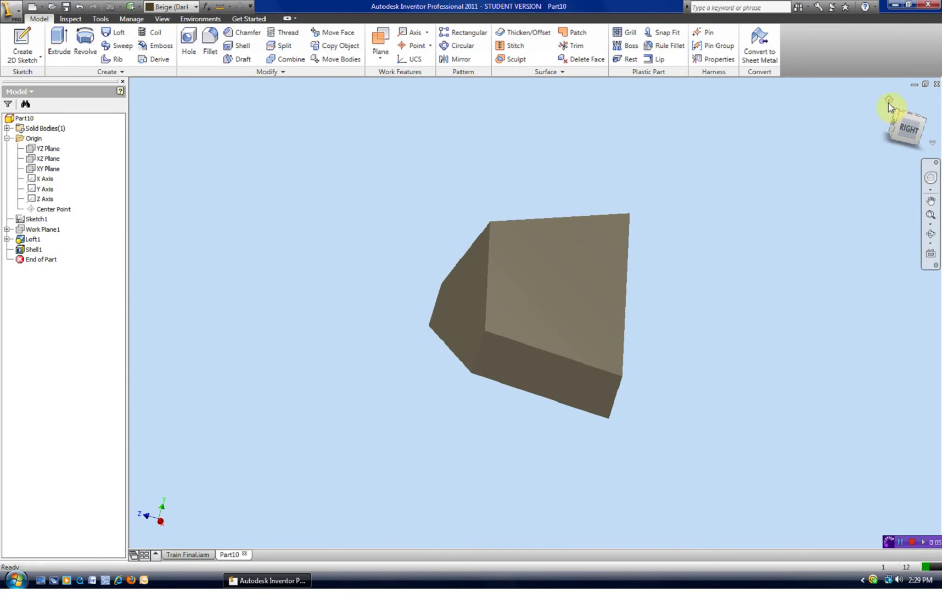
left_click(888, 102)
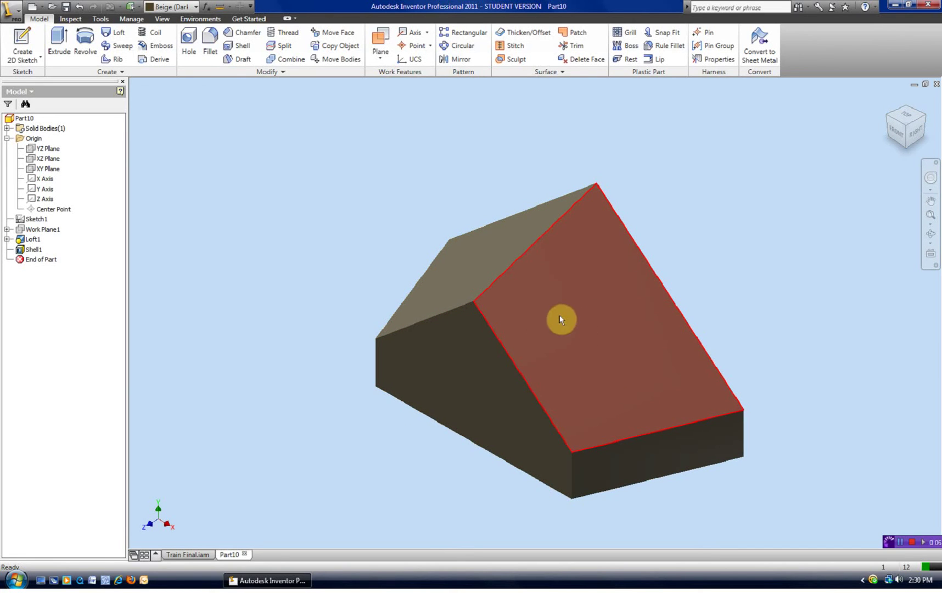
left_click(599, 329)
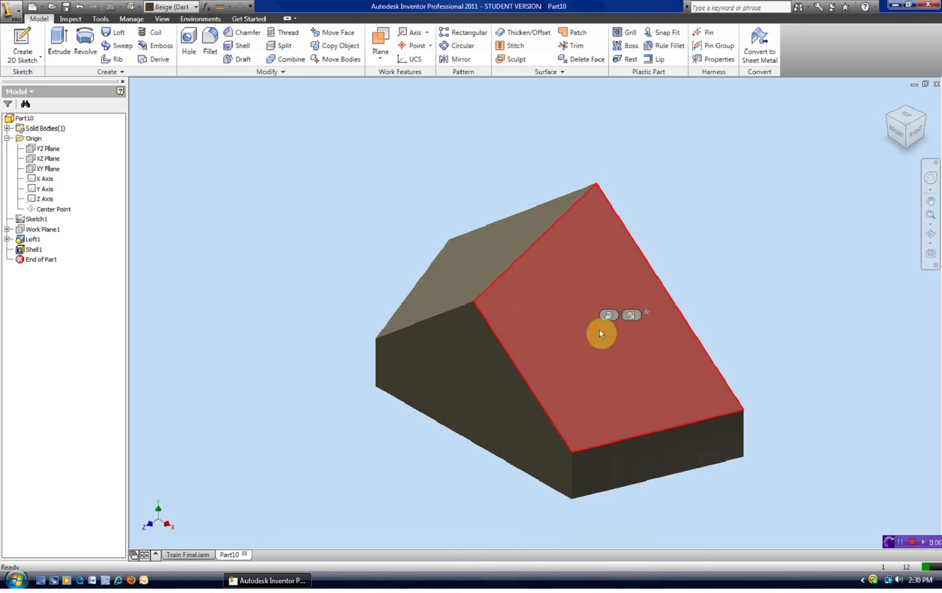
left_click(632, 315)
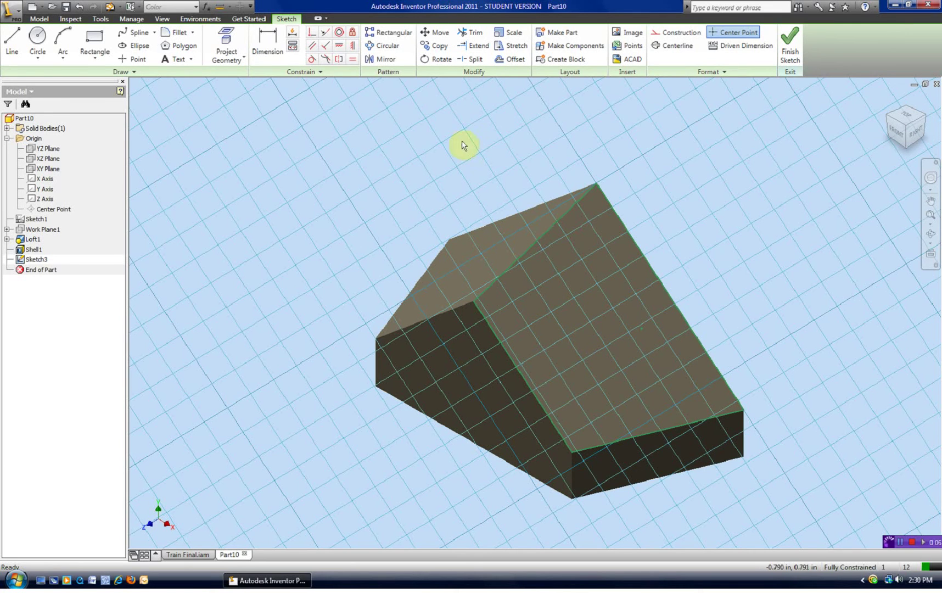
Step: Offset the sloped face's projected outline inward to form a smaller closed loop within the face
left_click(514, 66)
left_click(563, 216)
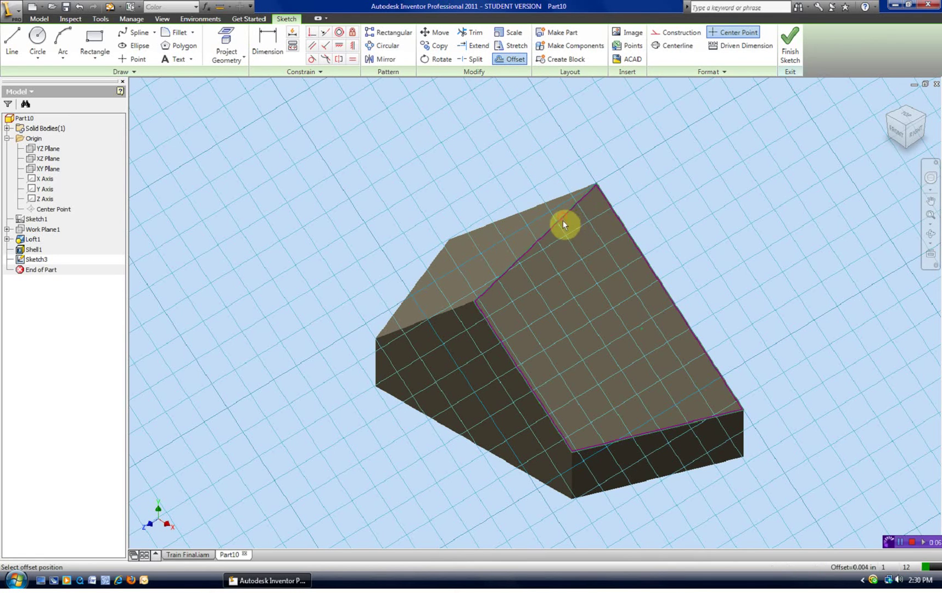
left_click(574, 243)
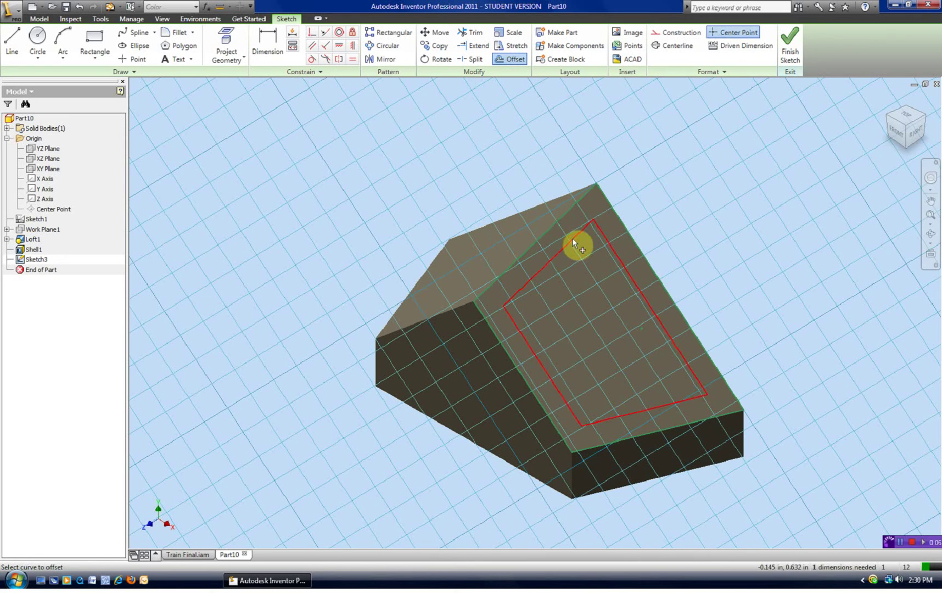
Step: Dimension the inner loop 0.1 in from the sloped face's upper ridge edge and finish the sketch
key("d")
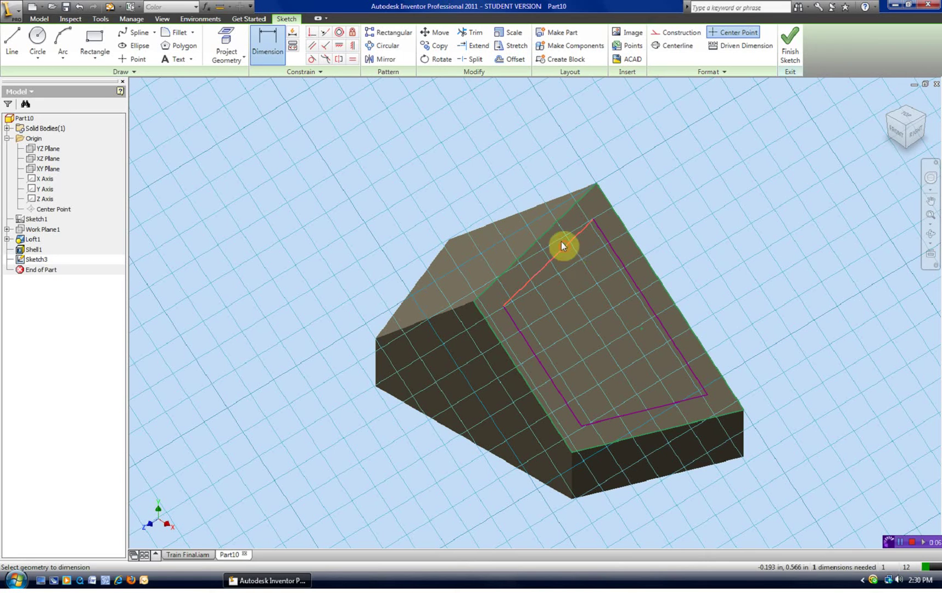
left_click(551, 226)
left_click(673, 193)
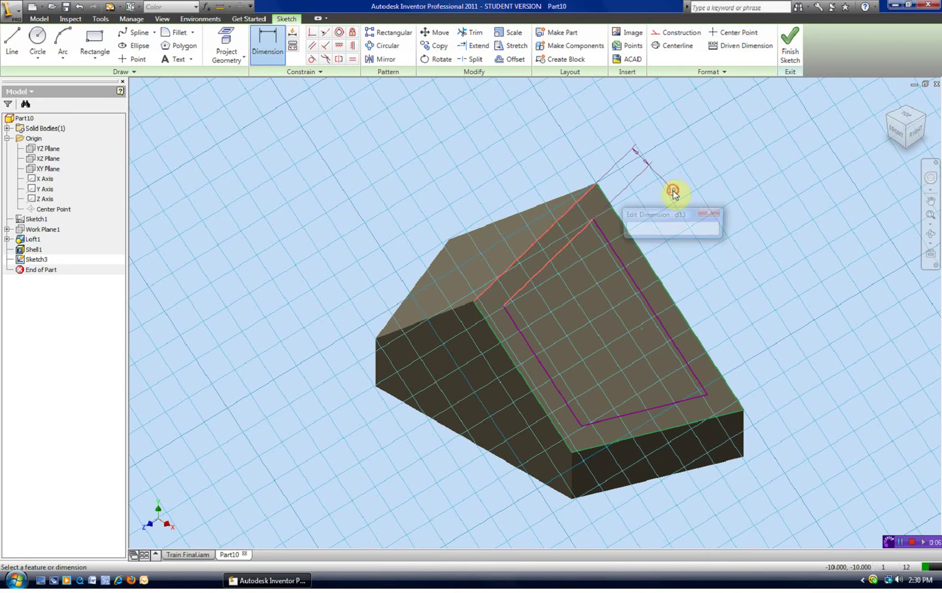
type("0.1")
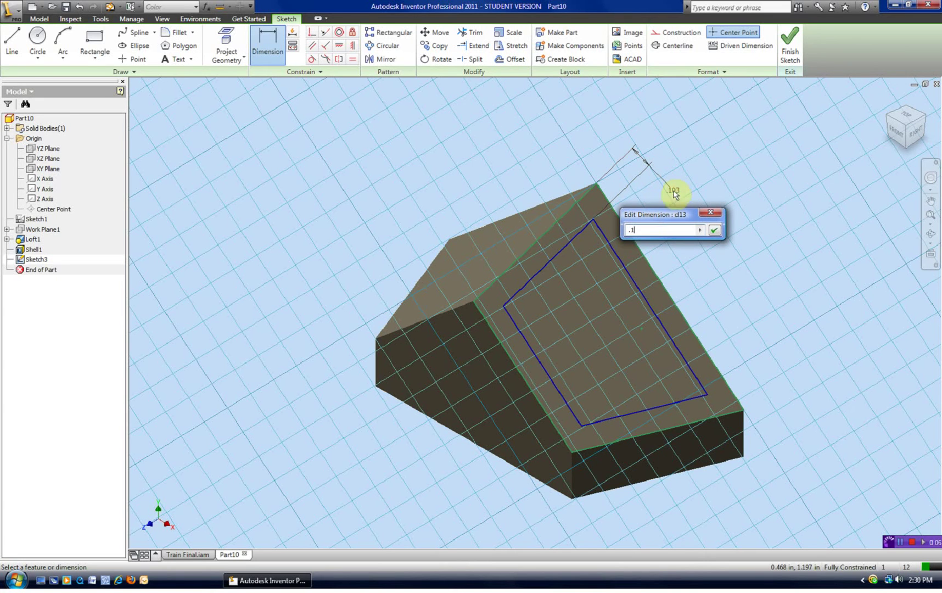
key("Return")
right_click(686, 184)
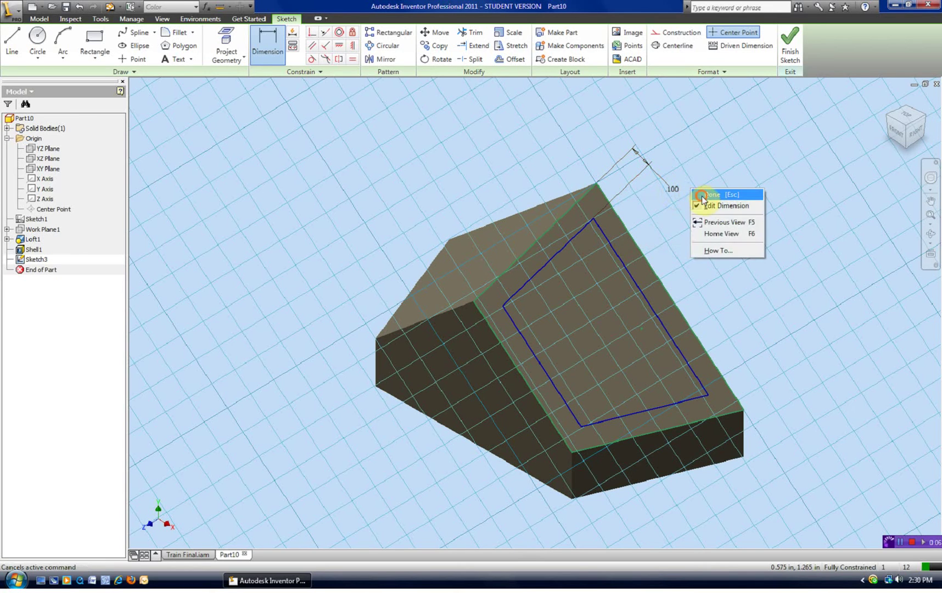
left_click(700, 190)
left_click(795, 55)
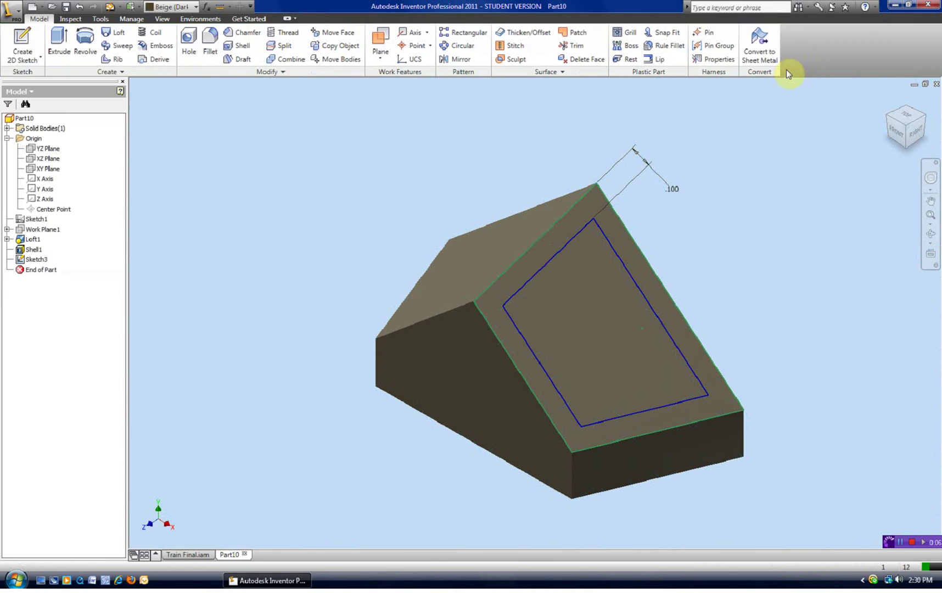
Step: Extrude the inner loop as a cut 0.05 in deep into the sloped face
key("e")
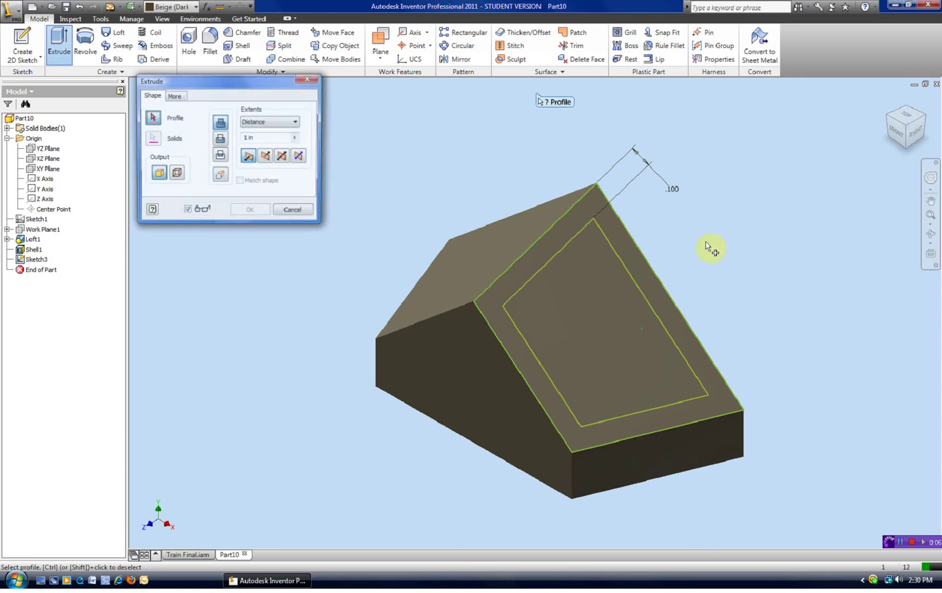
left_click(600, 278)
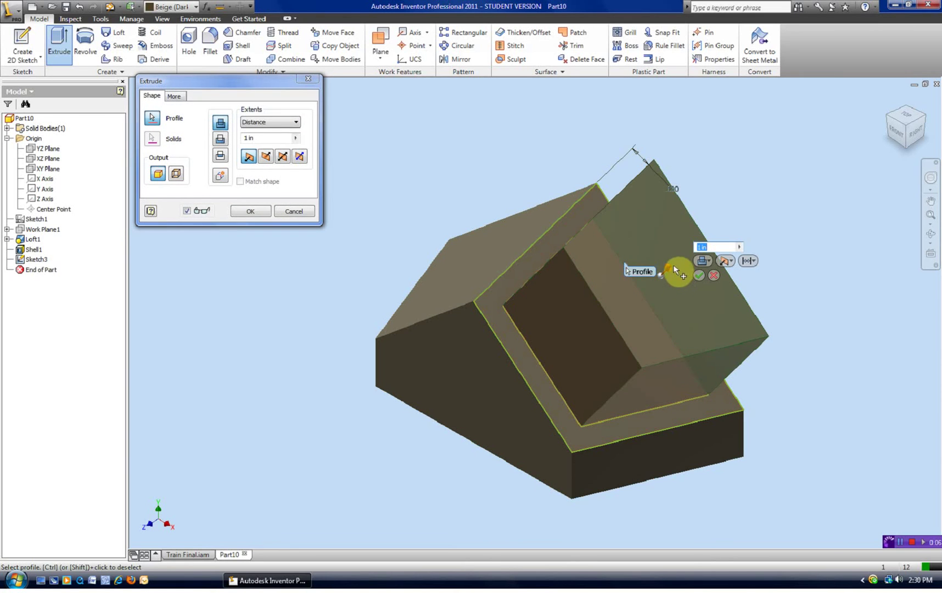
left_click_drag(674, 269, 617, 346)
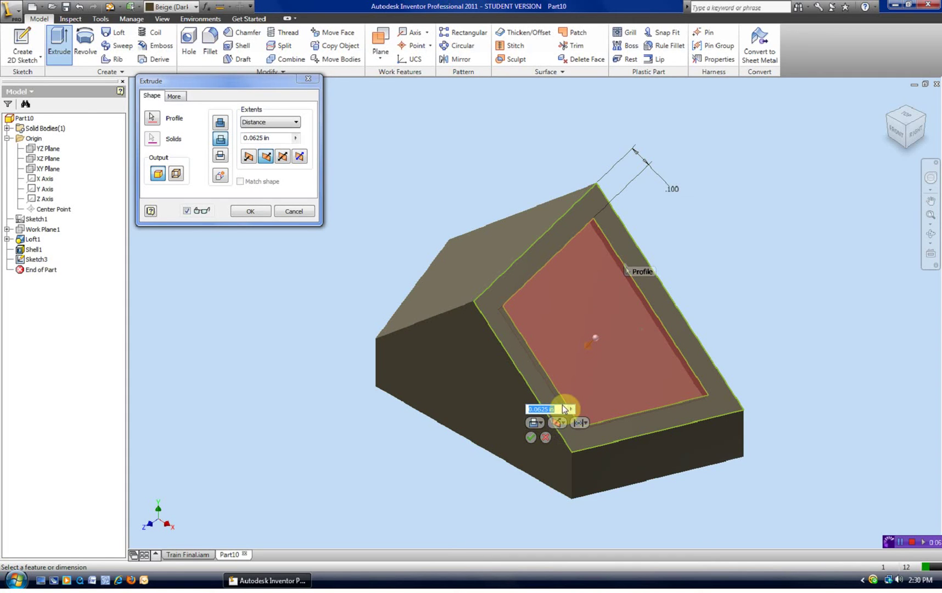
type("5")
left_click(530, 437)
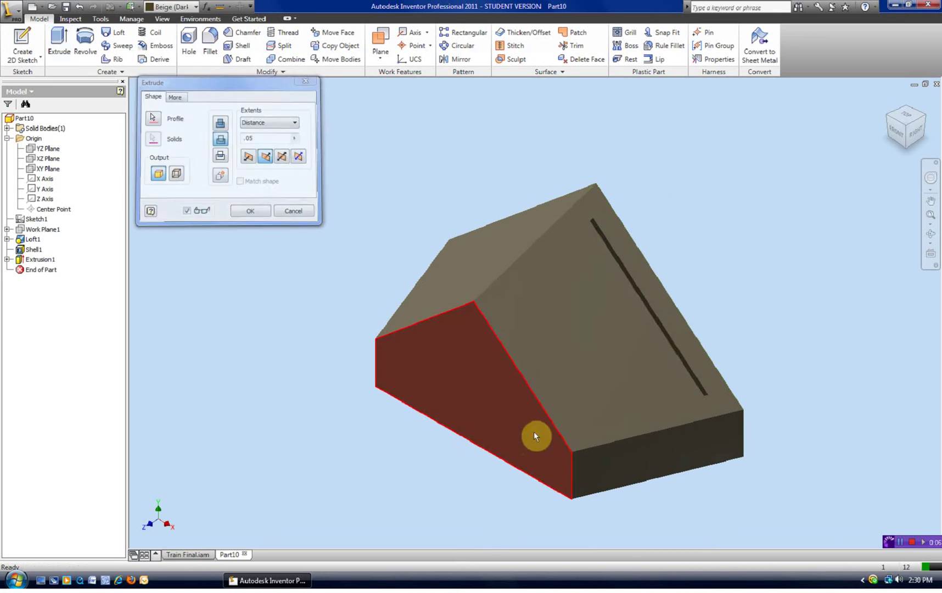
Step: Mirror the recessed cut across the YZ plane onto the opposite sloped face
middle_click_drag(614, 314, 507, 317, "shift")
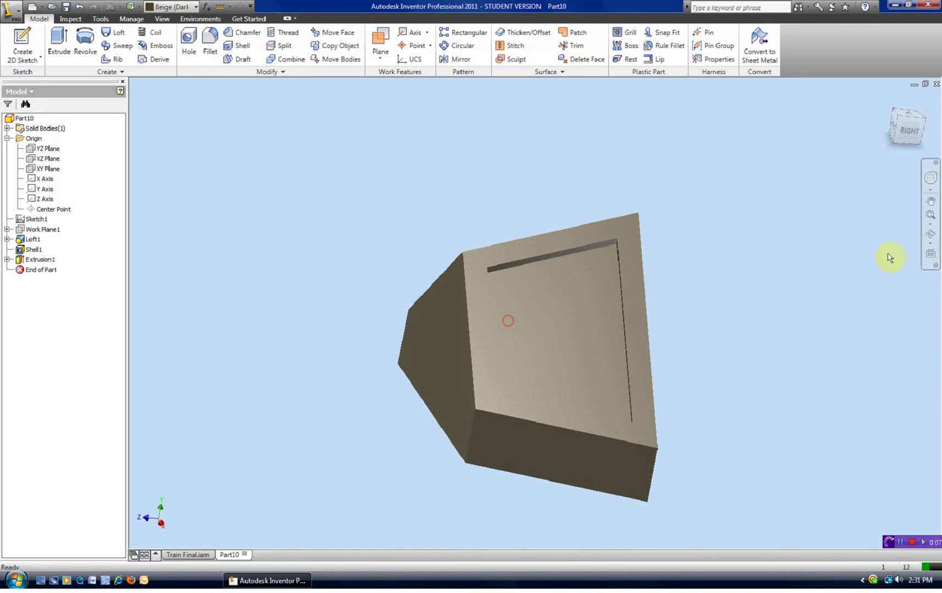
left_click(889, 103)
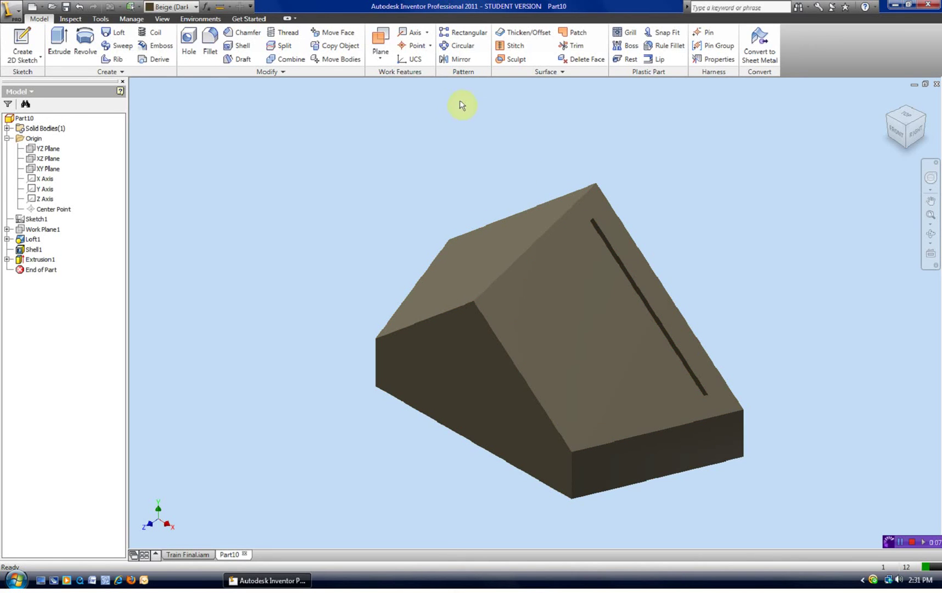
left_click(456, 59)
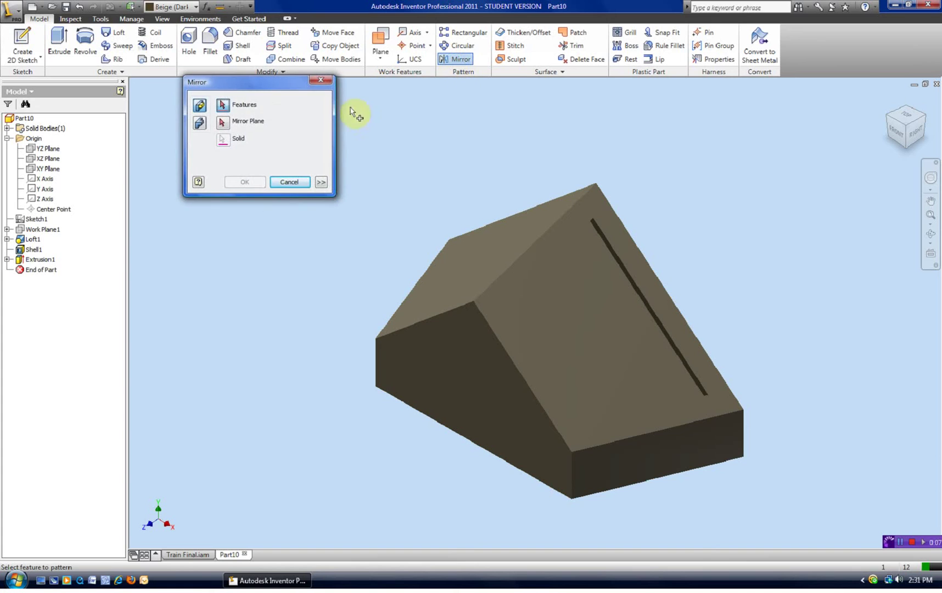
left_click(616, 262)
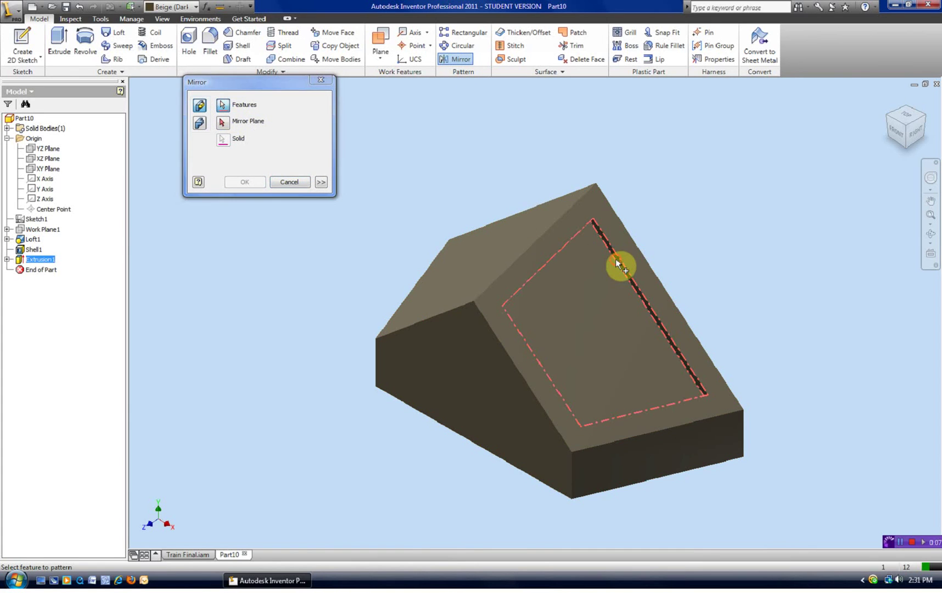
left_click(223, 123)
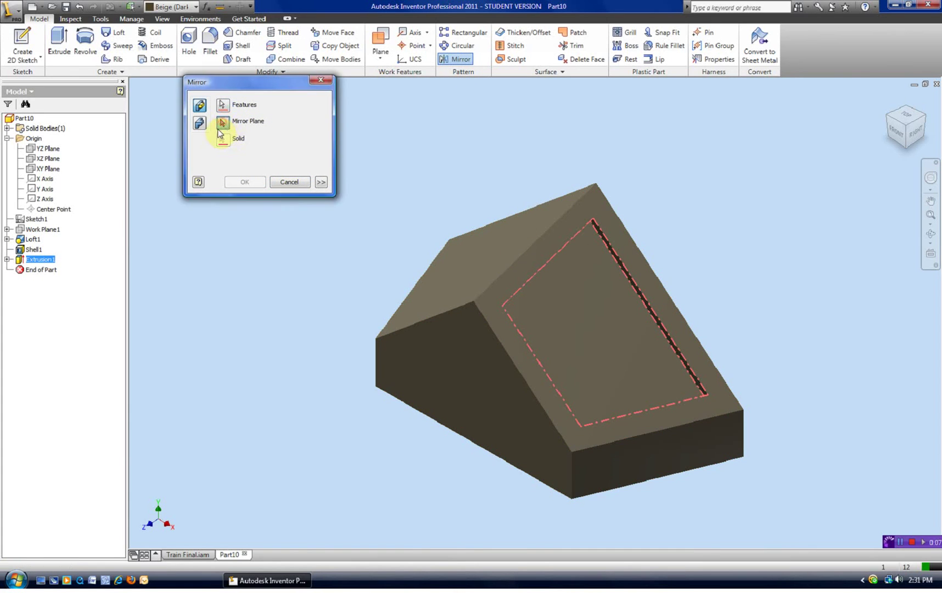
left_click(42, 153)
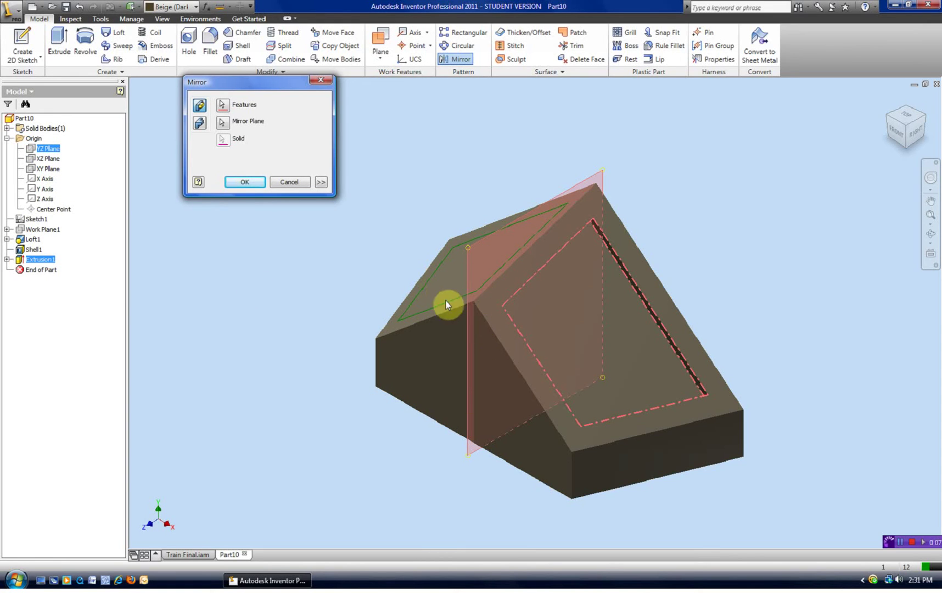
left_click(246, 182)
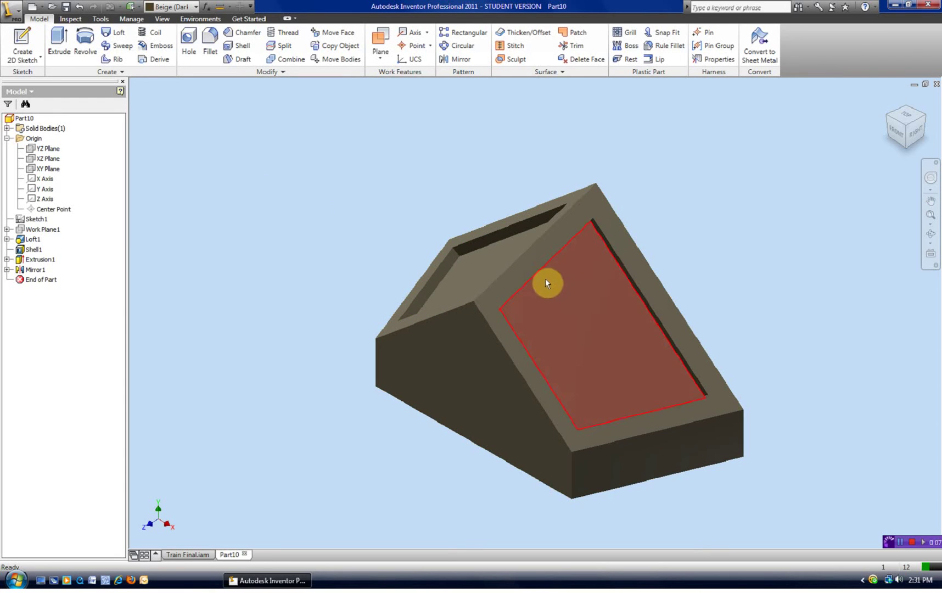
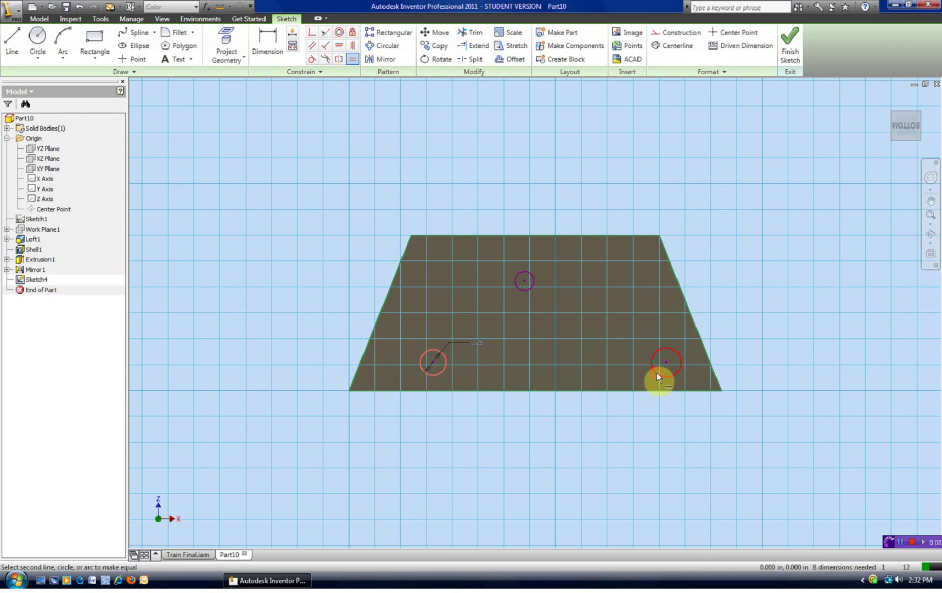
Step: Apply equal constraints so all three circles on the bottom face match the dimensioned circle's size
left_click(659, 369)
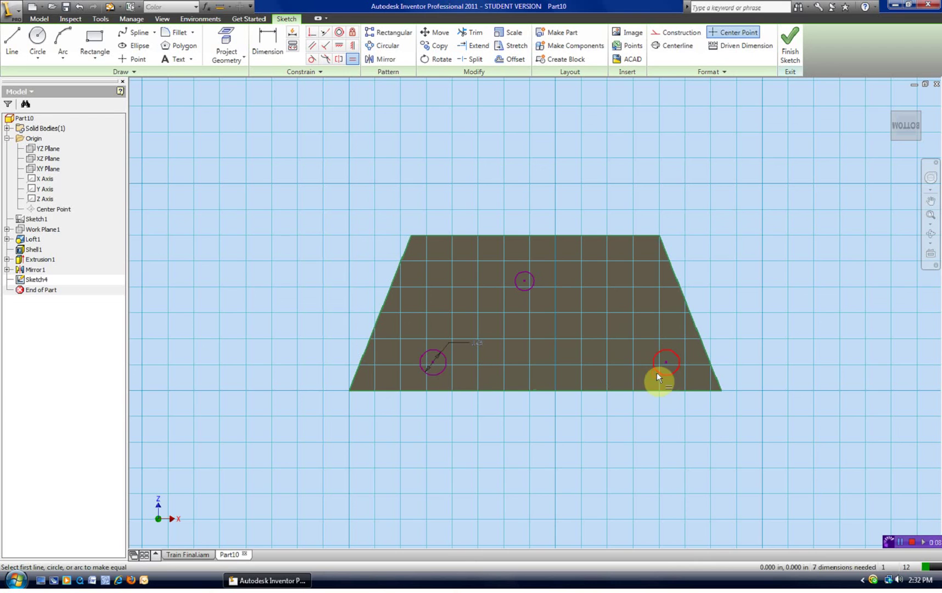
left_click(446, 362)
left_click(518, 290)
Step: Align the upper circle's center vertically with the midpoint of the face's longer, lower edge
left_click(353, 48)
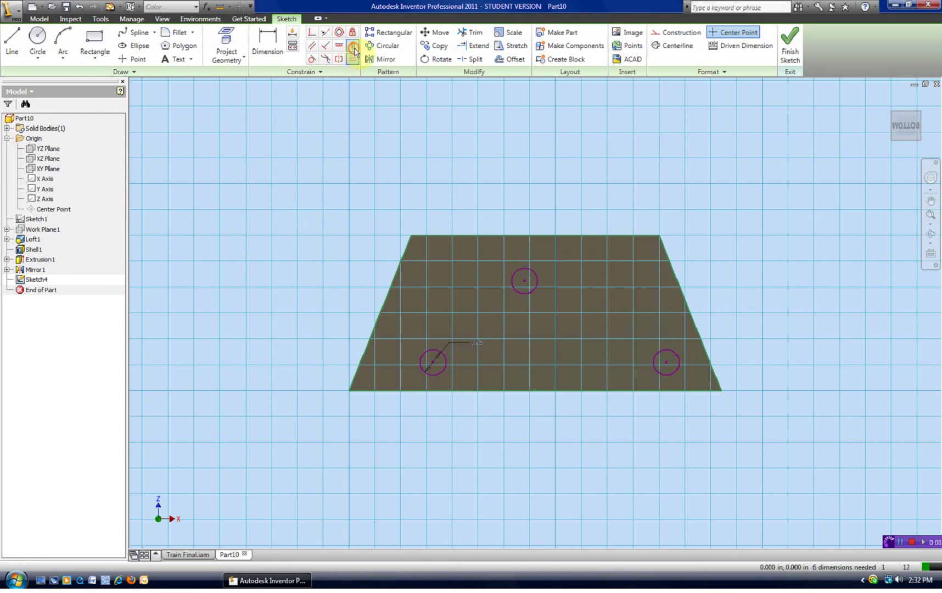
left_click(525, 281)
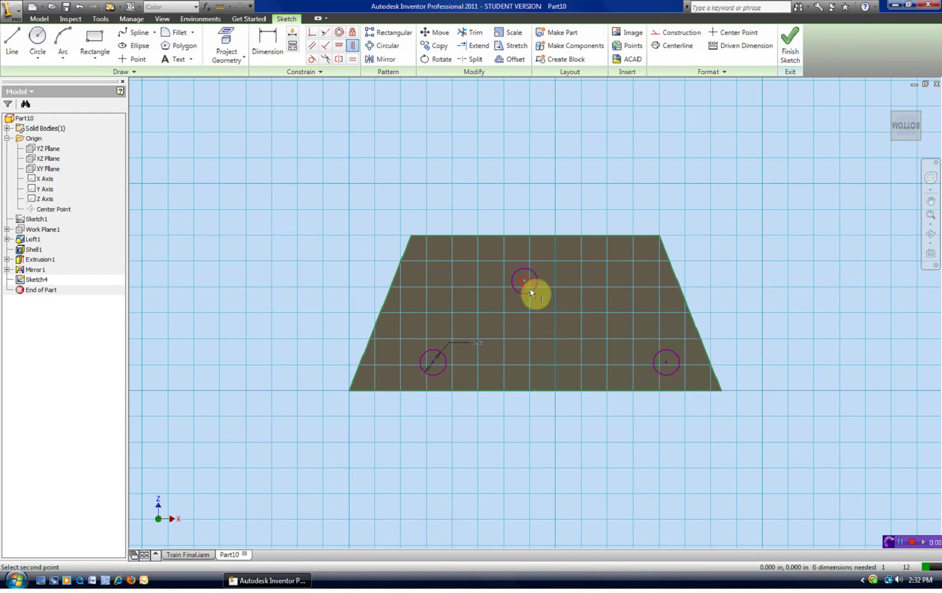
left_click(535, 390)
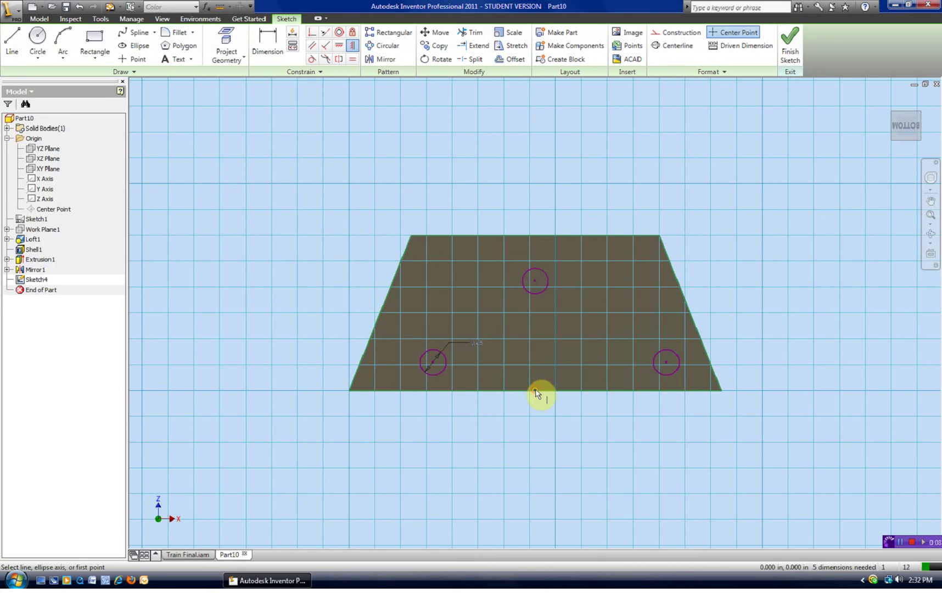
Step: Align the centers of the two lower circles horizontally with each other
left_click(339, 46)
left_click(435, 362)
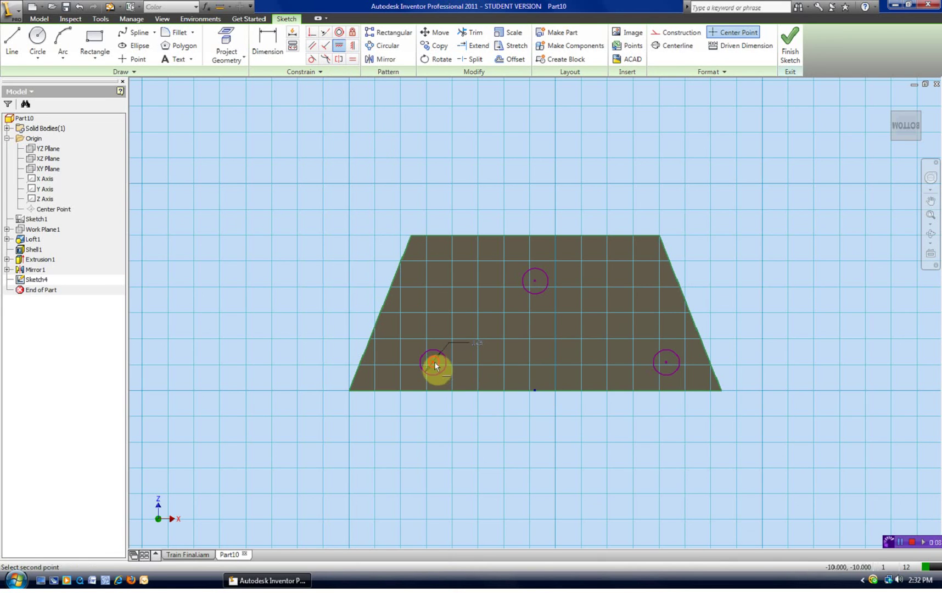
left_click(667, 363)
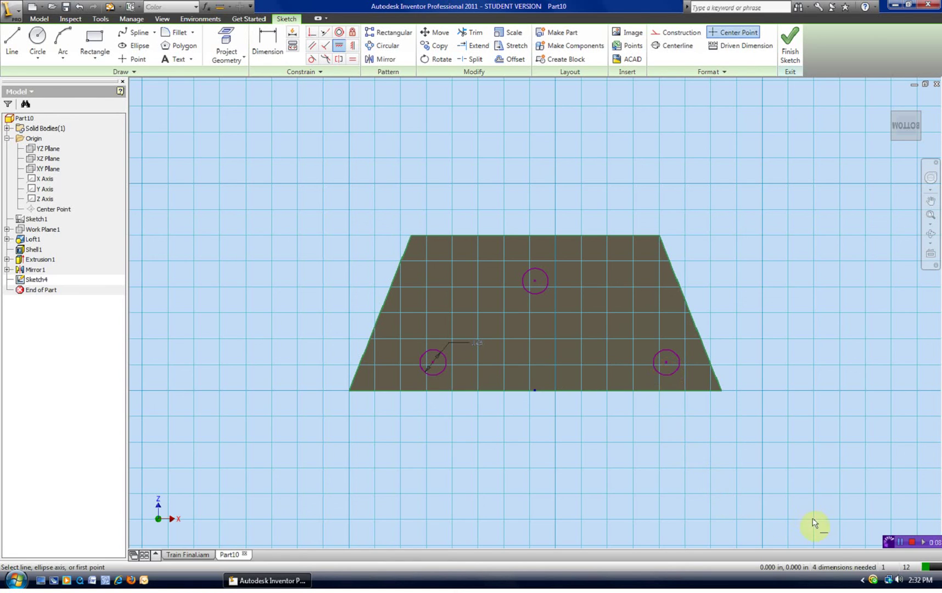
right_click(589, 461)
left_click(620, 462)
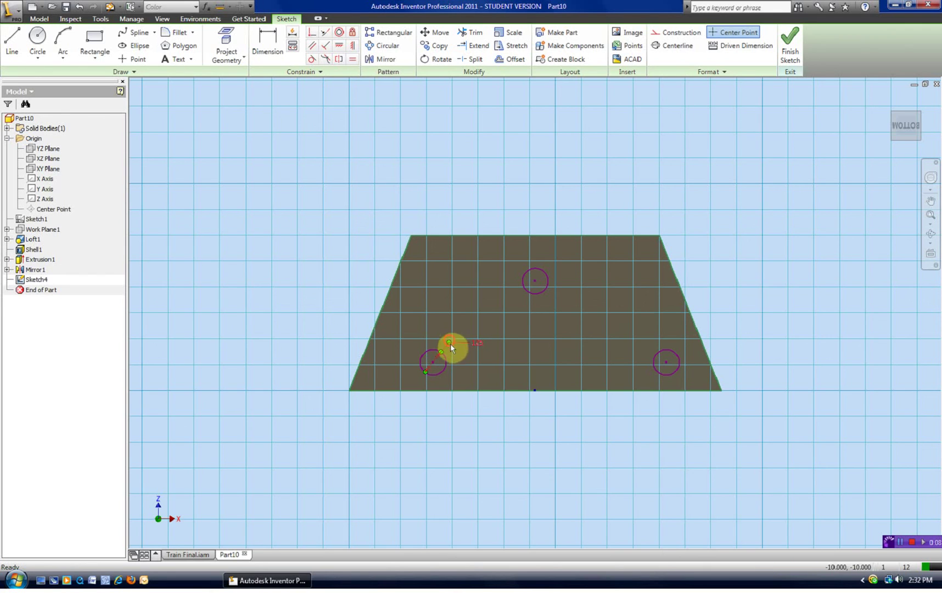
Step: Move the circle's diameter dimension below the face, then shift the upper circle downward and the lower-right circle inward
left_click(453, 423)
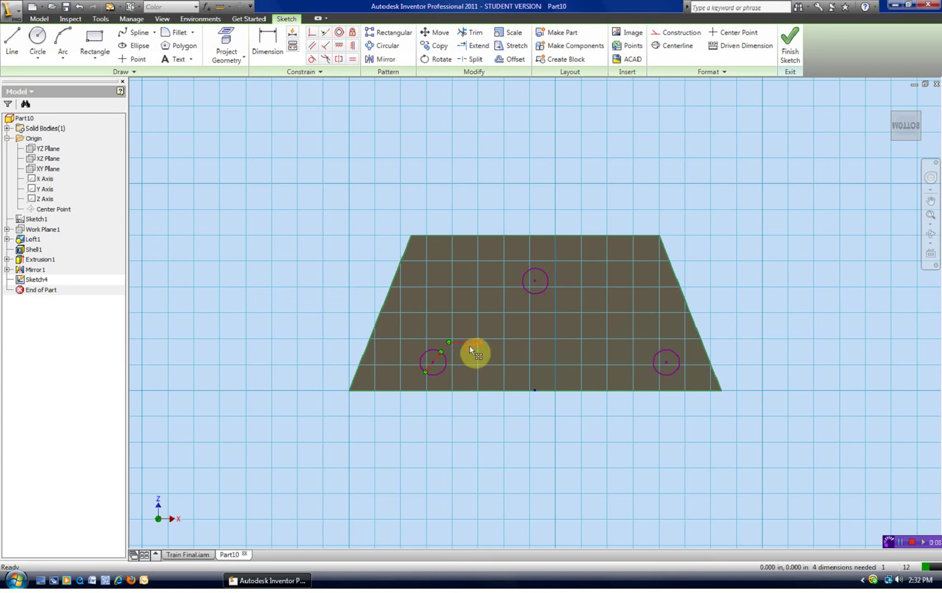
left_click_drag(450, 342, 458, 416)
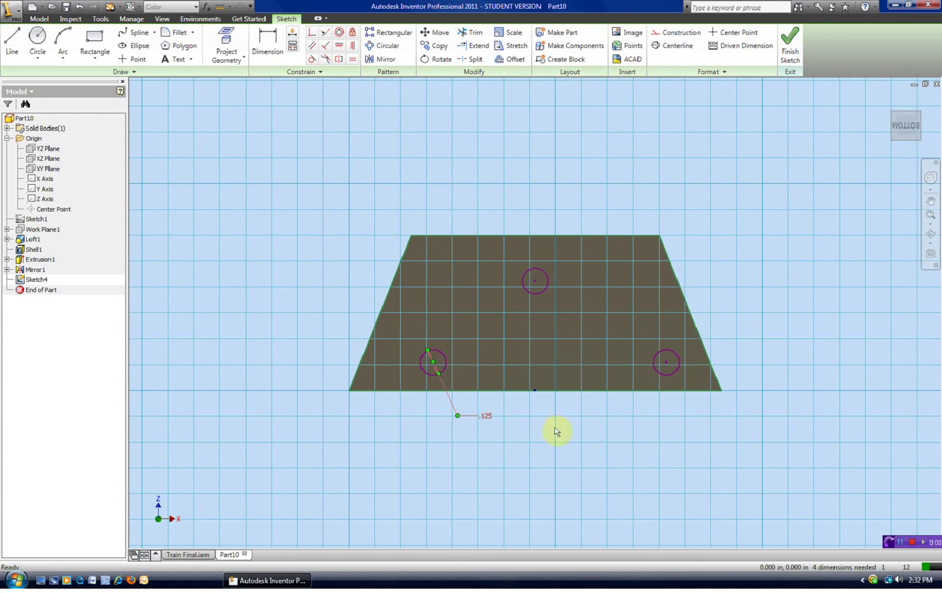
key("Escape")
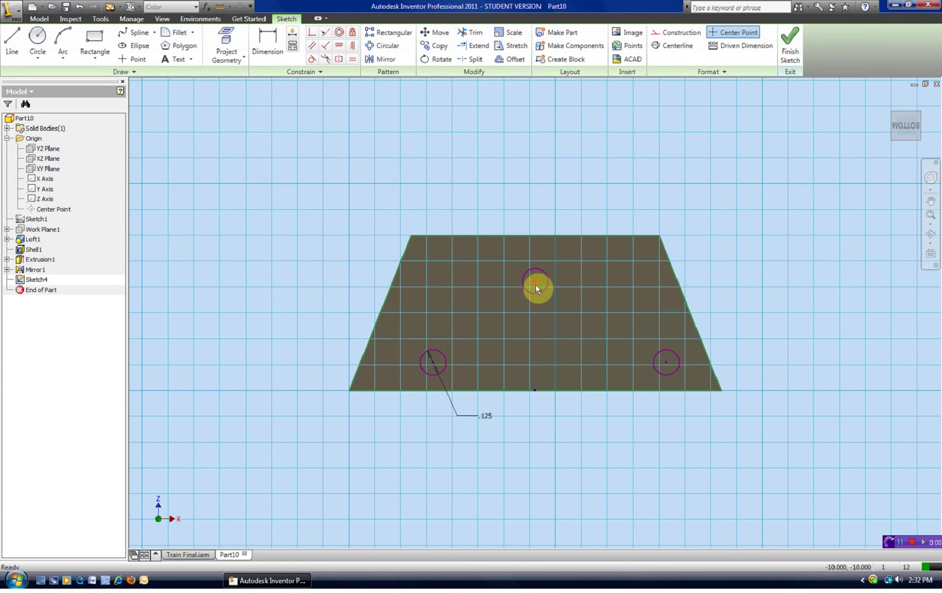
left_click_drag(536, 284, 581, 302)
mouse_move(668, 363)
left_mouse_down()
mouse_move(664, 339)
mouse_move(649, 360)
left_mouse_up()
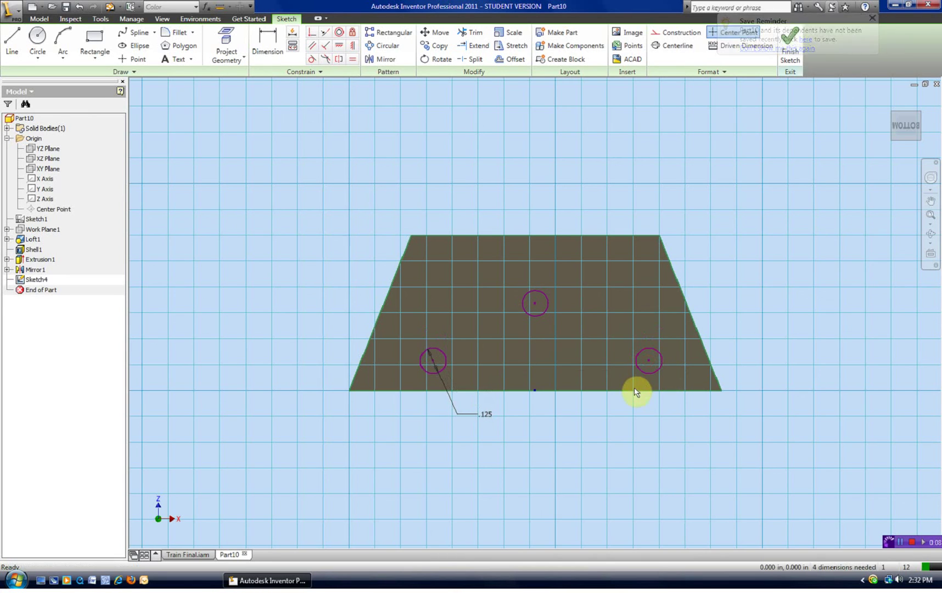
Step: Dimension the lower-right circle's center 0.125 in above the face's lower edge
key("d")
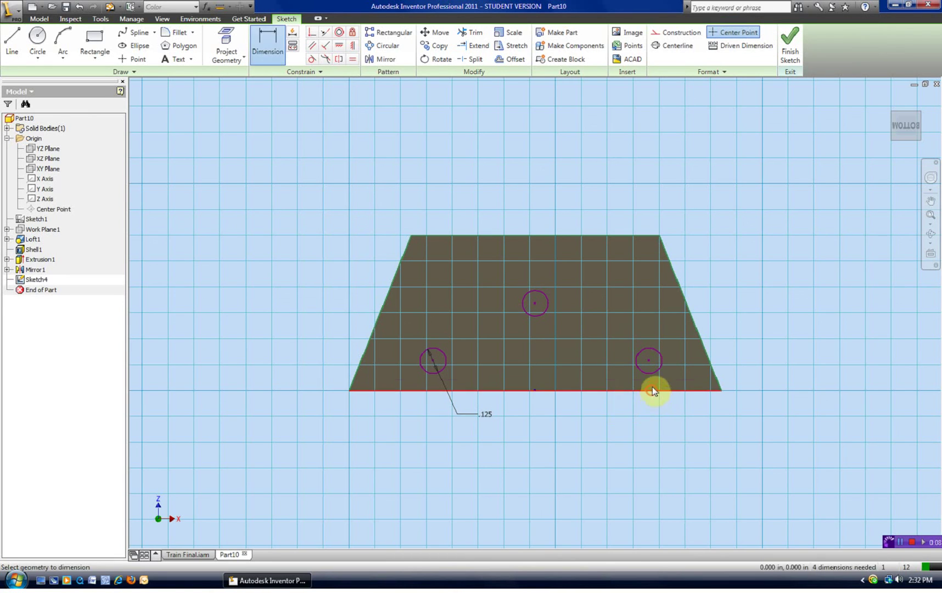
left_click(653, 390)
left_click(649, 360)
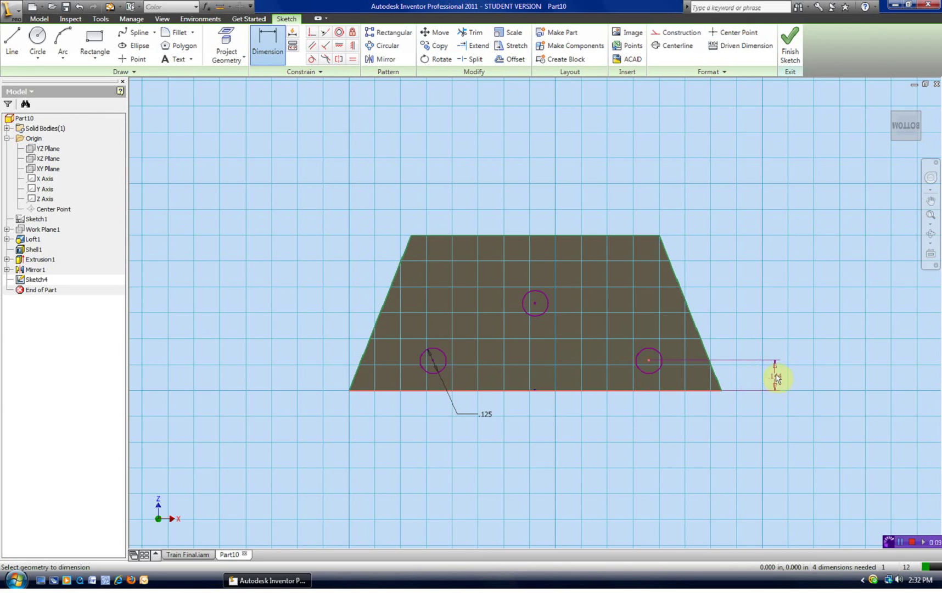
left_click(777, 379)
type(".")
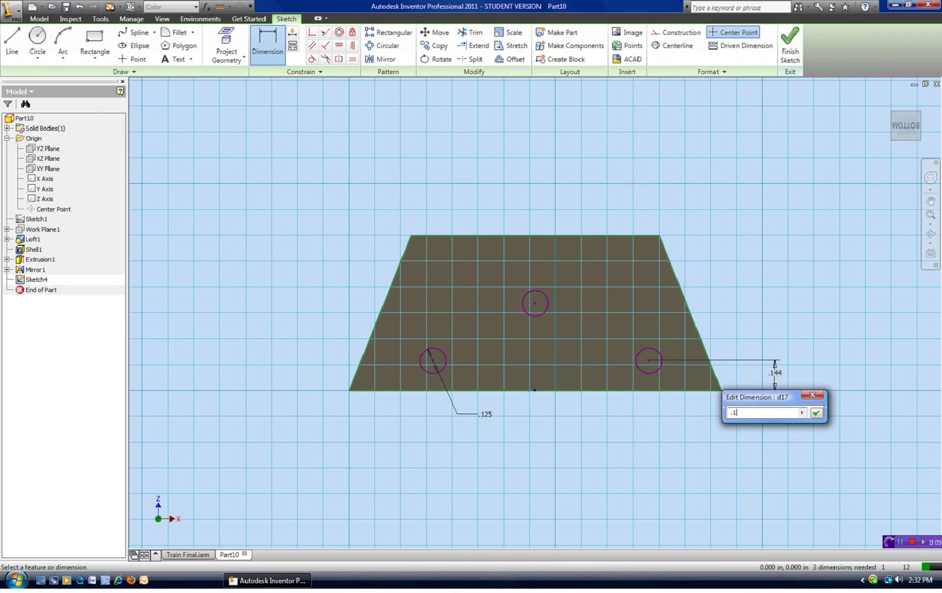
type("125")
key("Return")
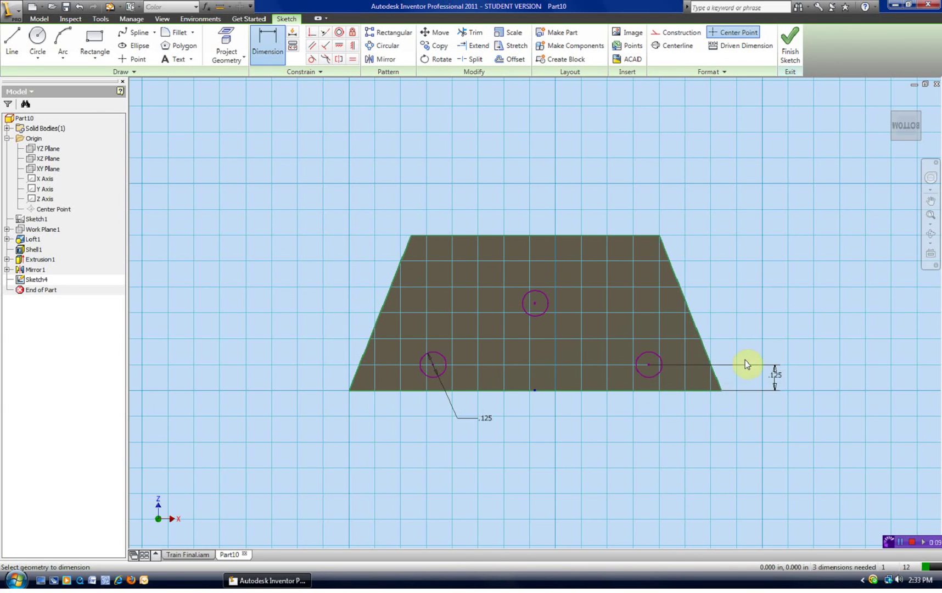
Step: Dimension the vertical distance between the centers of the upper circle and the lower-right circle as 0.5 in
left_click(650, 351)
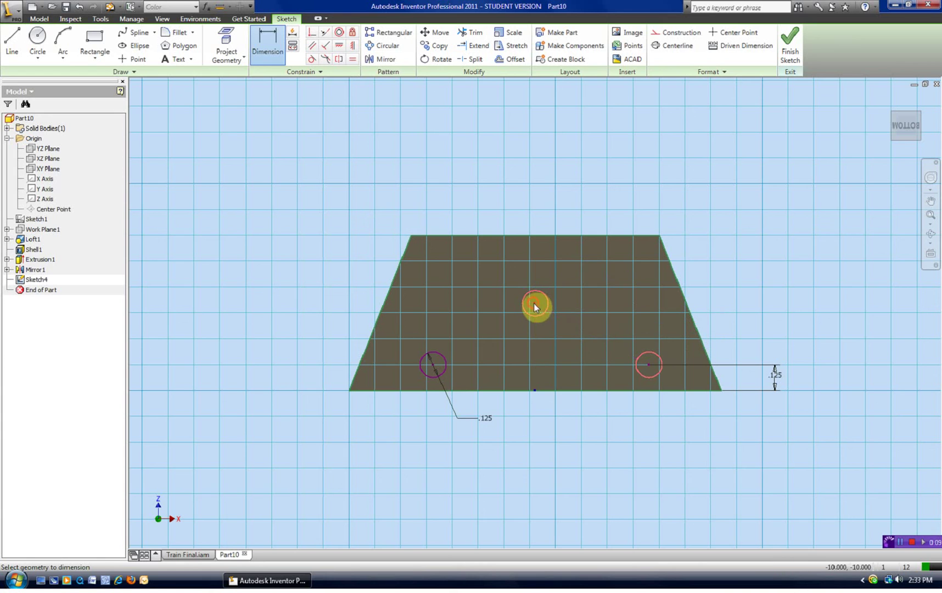
left_click(648, 365)
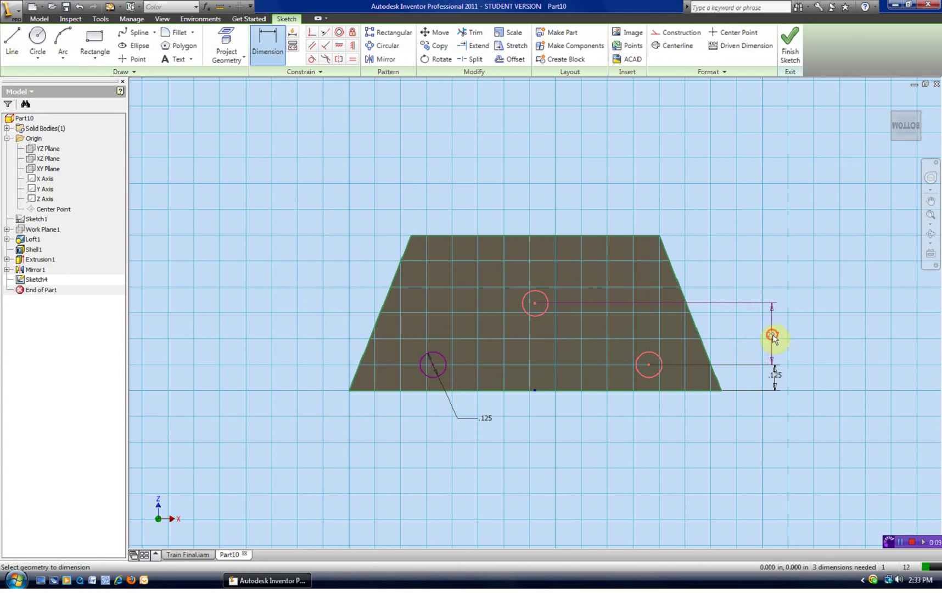
left_click(772, 336)
type(".5")
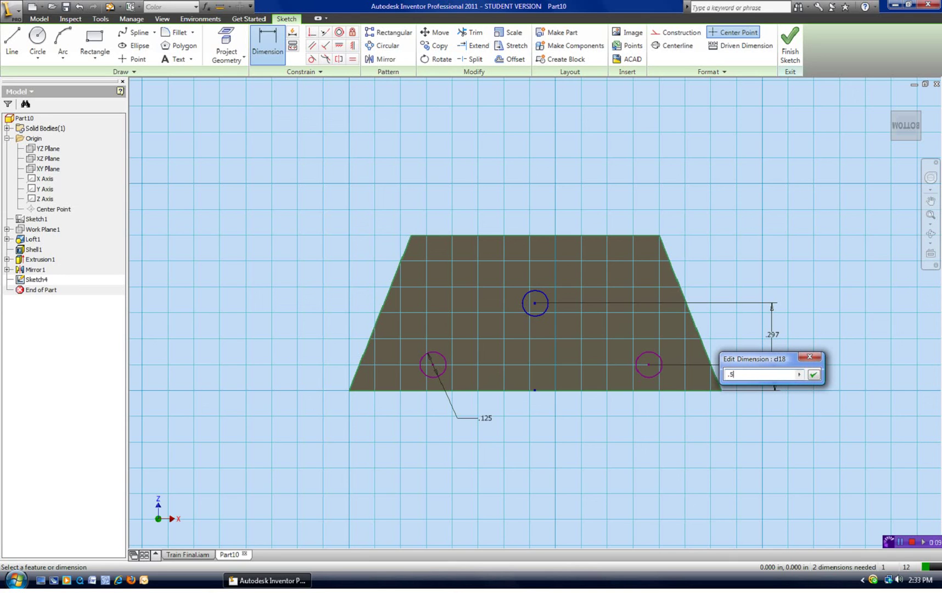
left_click(814, 374)
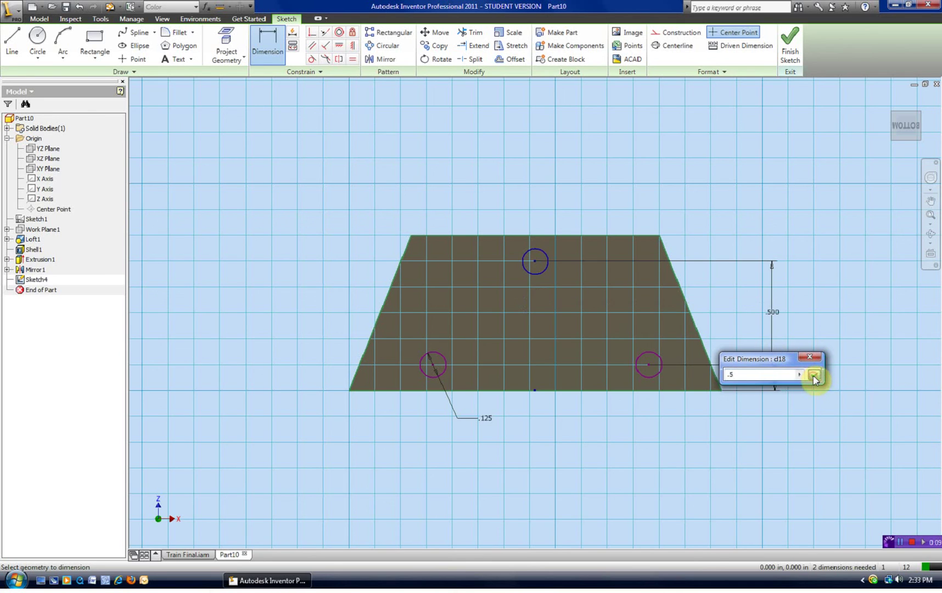
Step: Dimension the horizontal distance between the centers of the two lower circles as 1.25 in
left_click(653, 375)
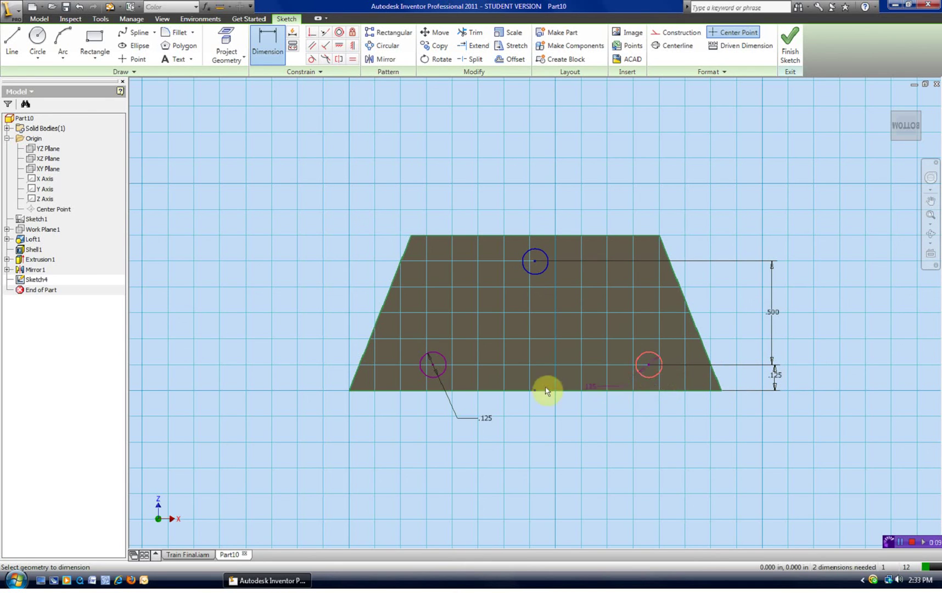
left_click(432, 377)
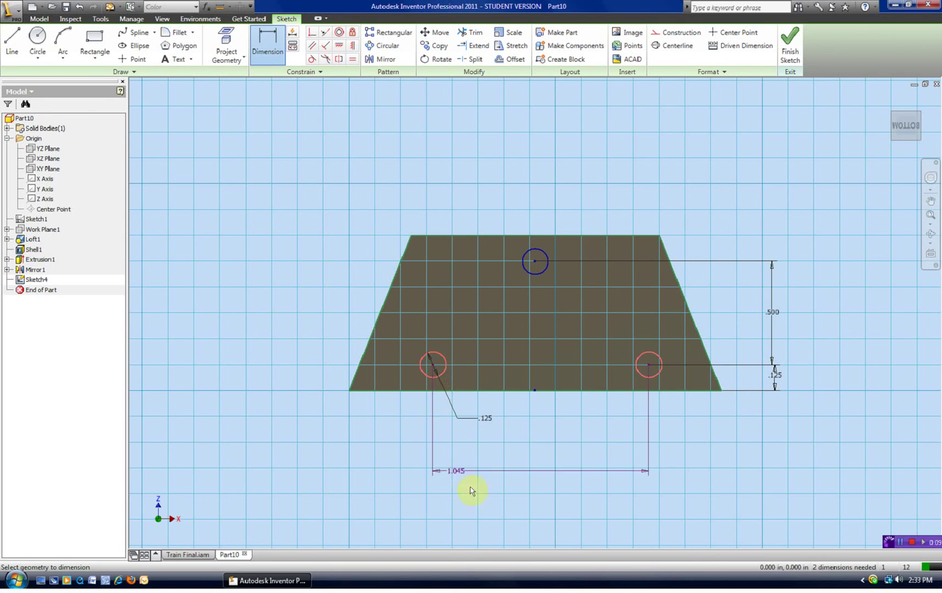
left_click(544, 490)
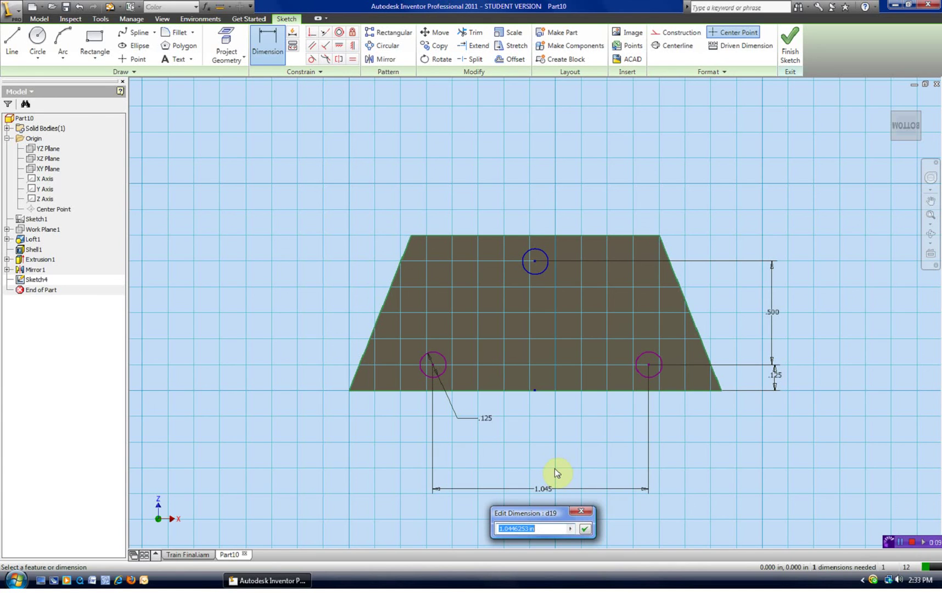
type("1.25")
key("Return")
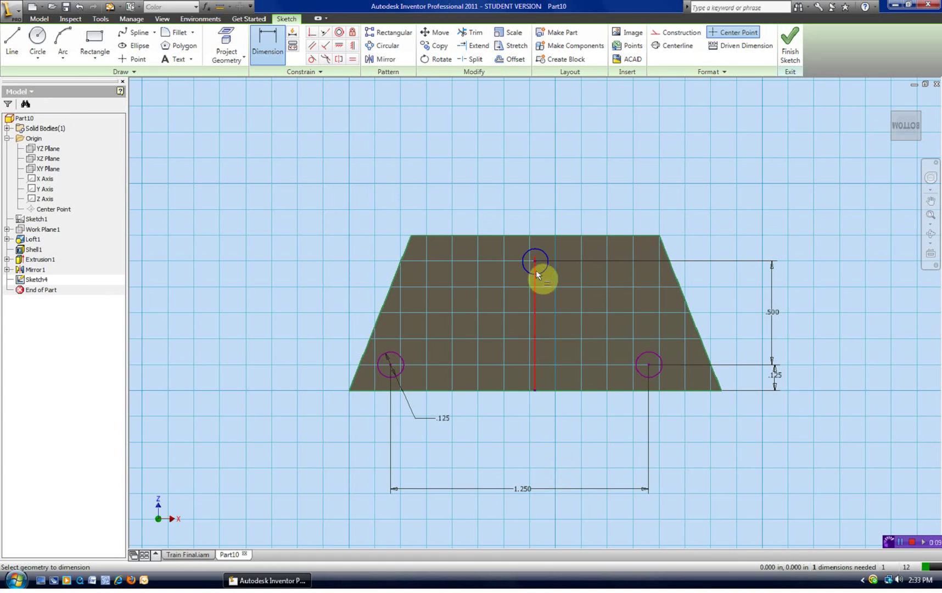
Step: Dimension the horizontal distance from the lower-left circle's center to the upper circle's center as 0.625 in
left_click(405, 378)
left_click(453, 466)
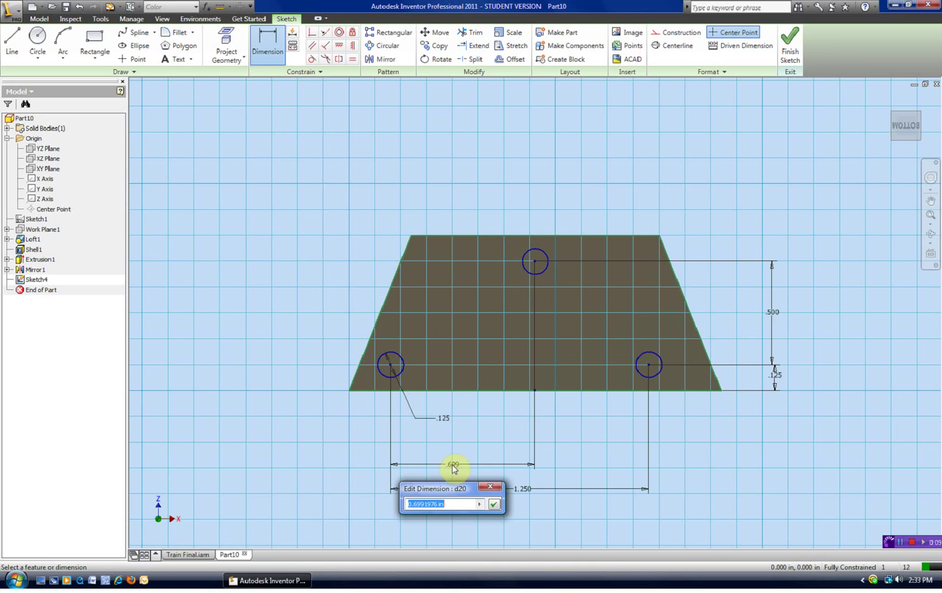
type(".625")
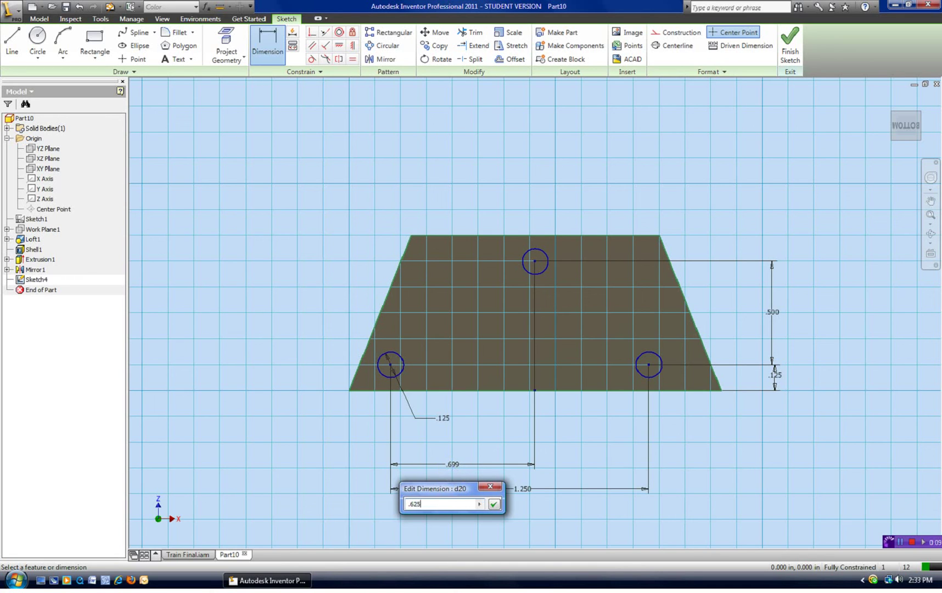
left_click(454, 468)
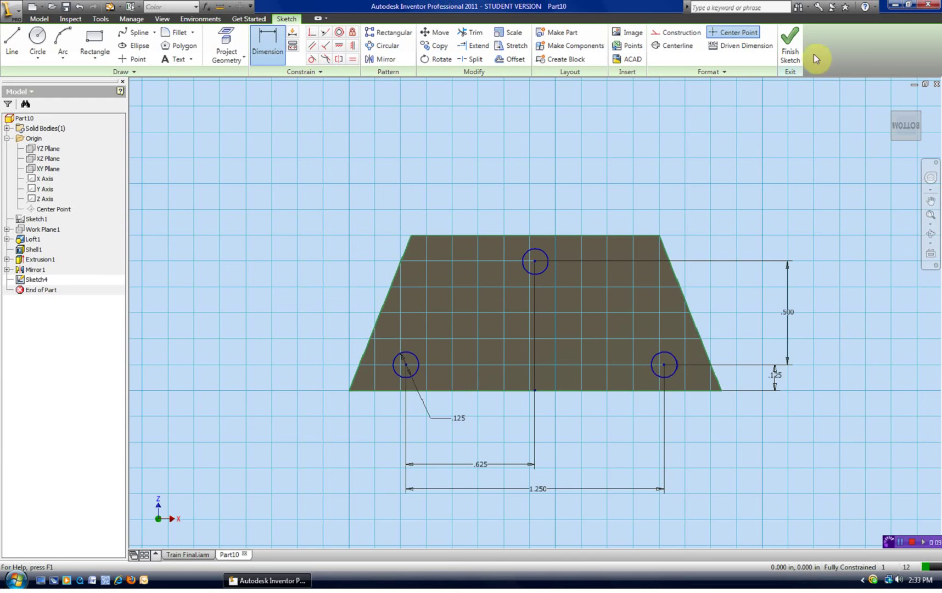
Step: Finish the sketch and extrude all three circles 0.125 in outward from the bottom face as joined pegs
left_click(790, 51)
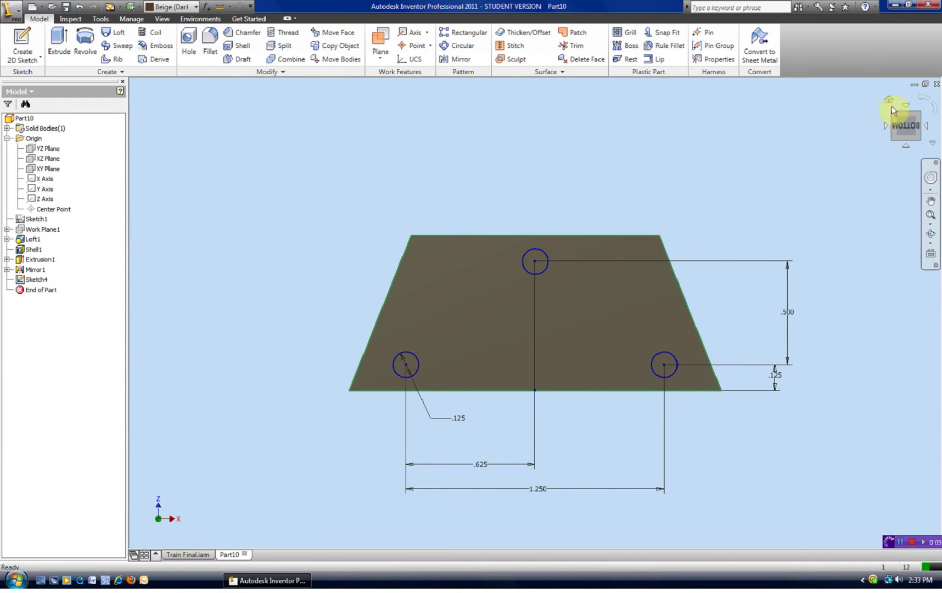
mouse_move(896, 102)
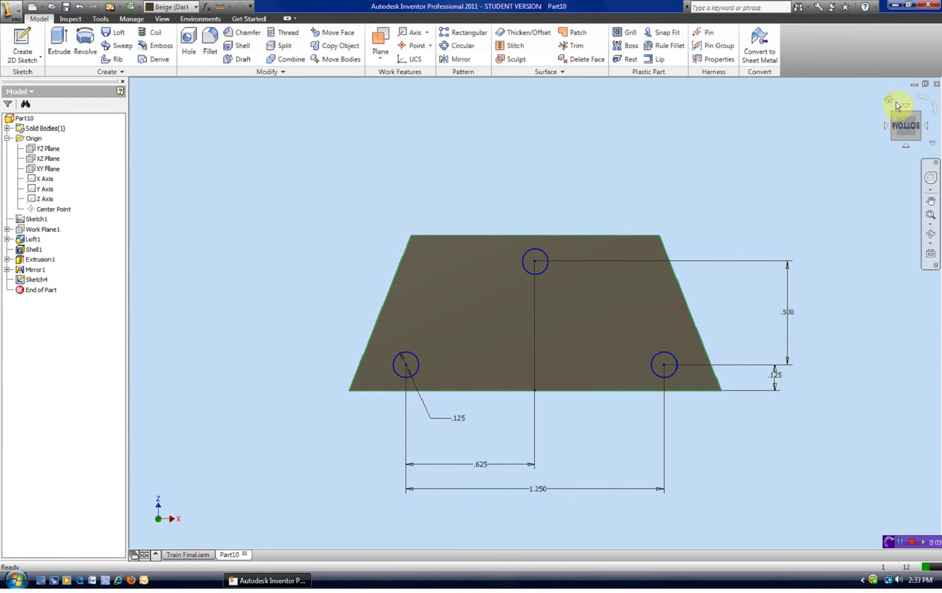
left_click(927, 119)
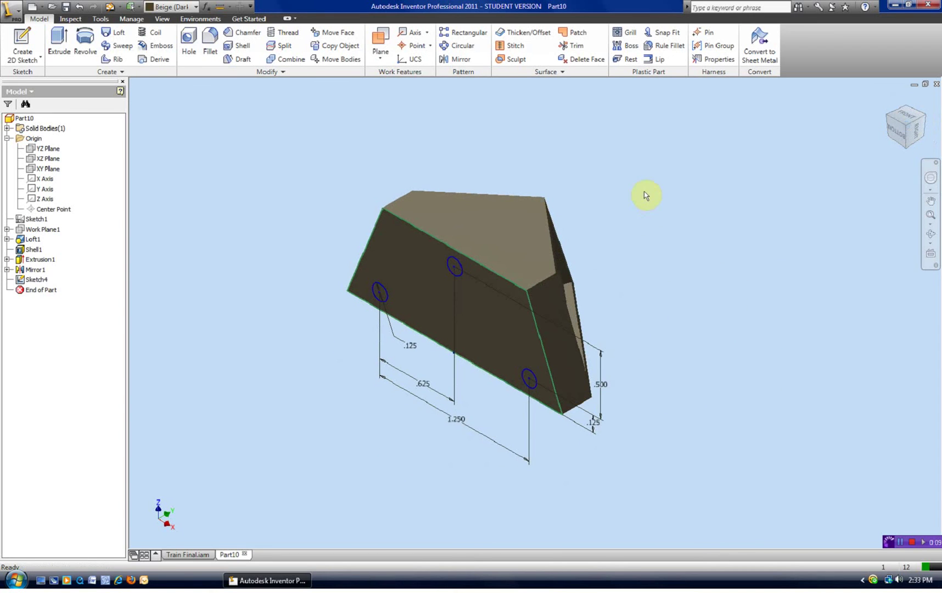
key("e")
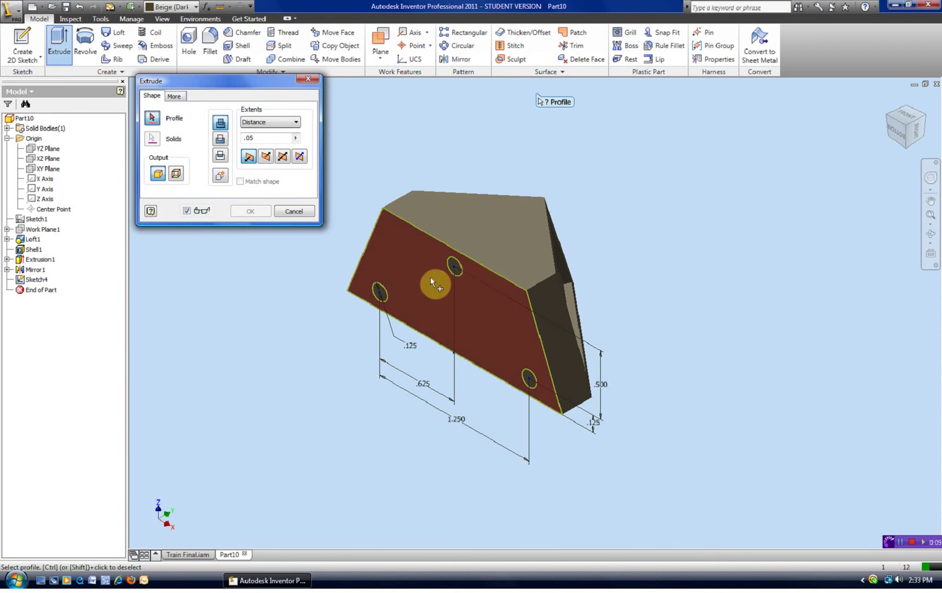
left_click(379, 289)
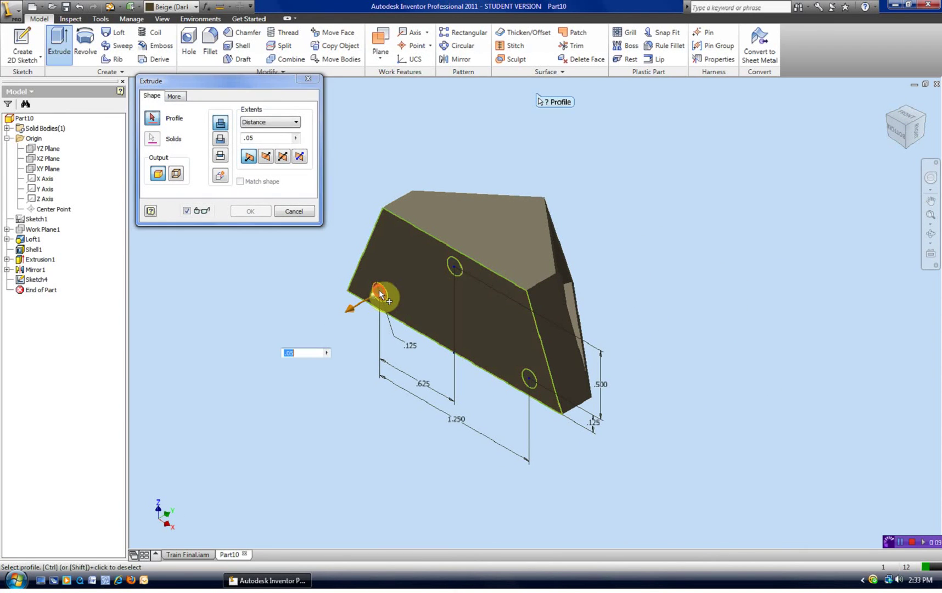
left_click(458, 268)
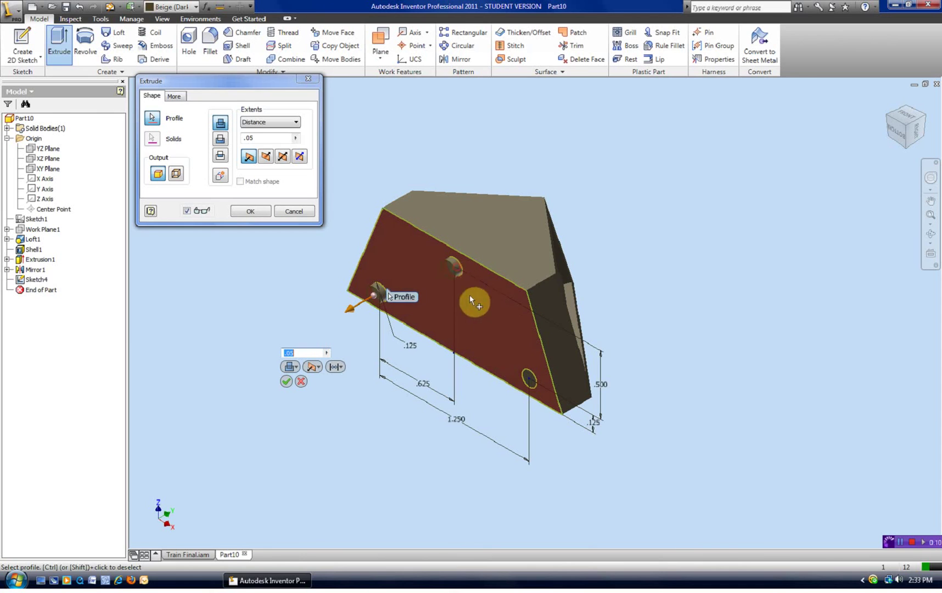
left_click(527, 376)
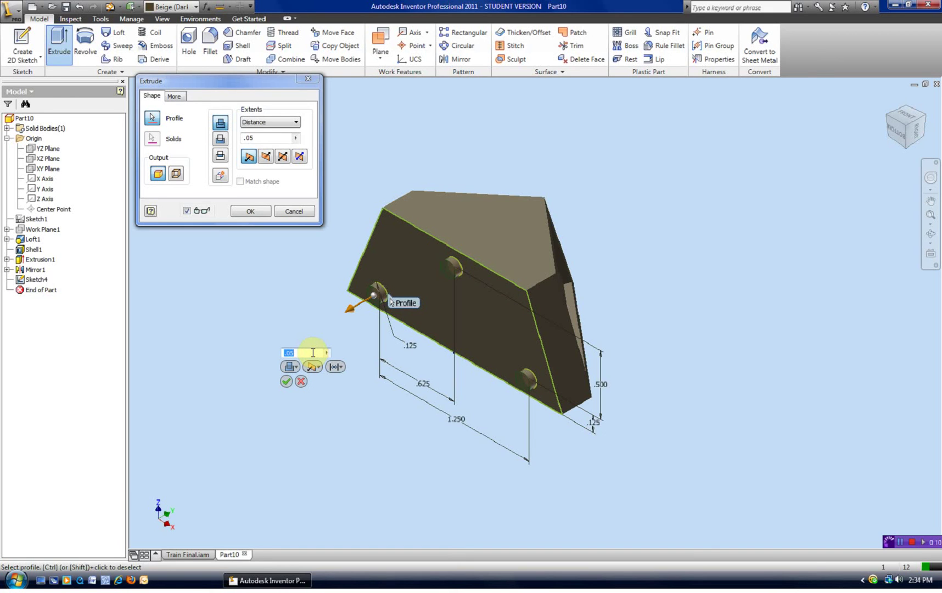
key("Return")
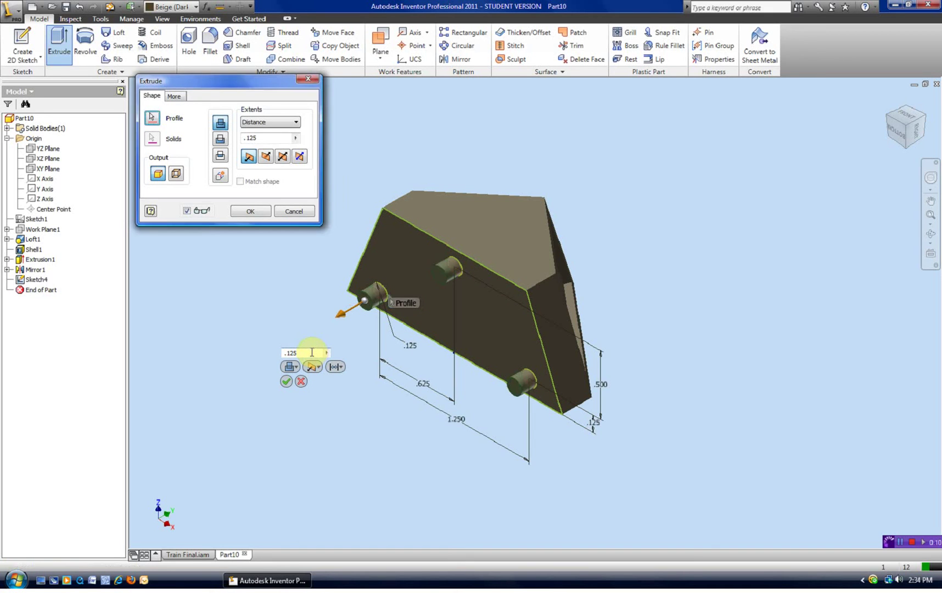
left_click(286, 381)
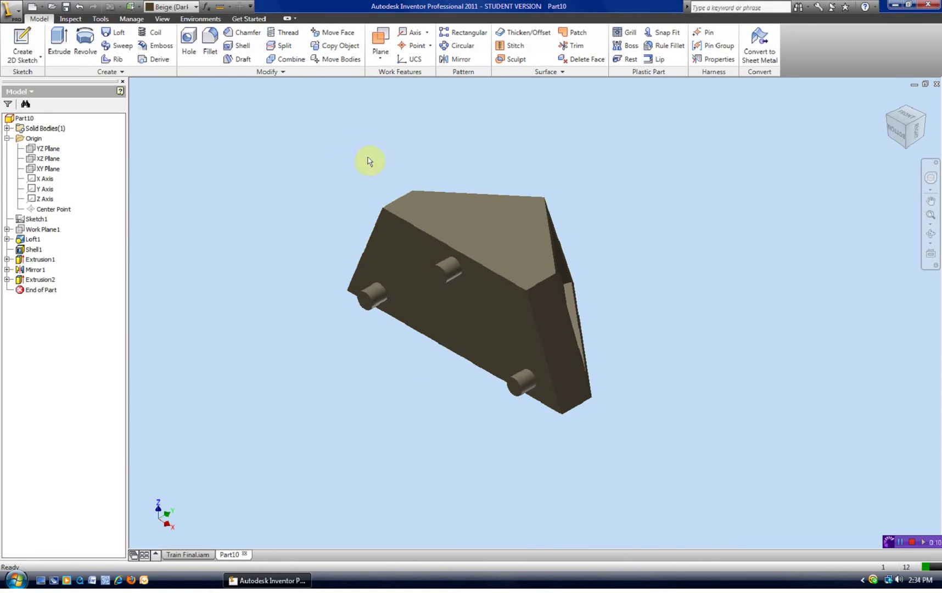
Step: Chamfer the outer end edges of the three pegs with a distance of 0.01 in
left_click(242, 32)
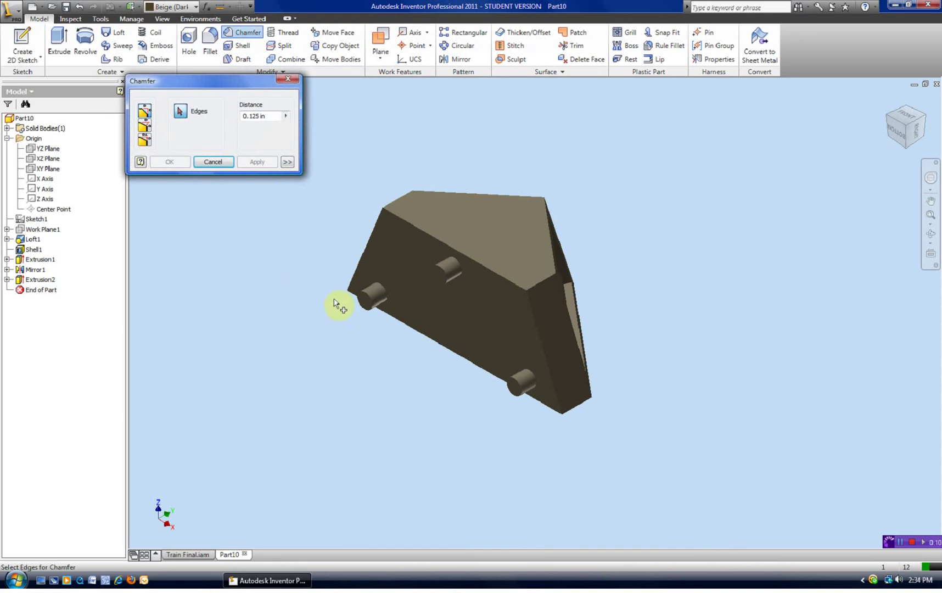
left_click(361, 312)
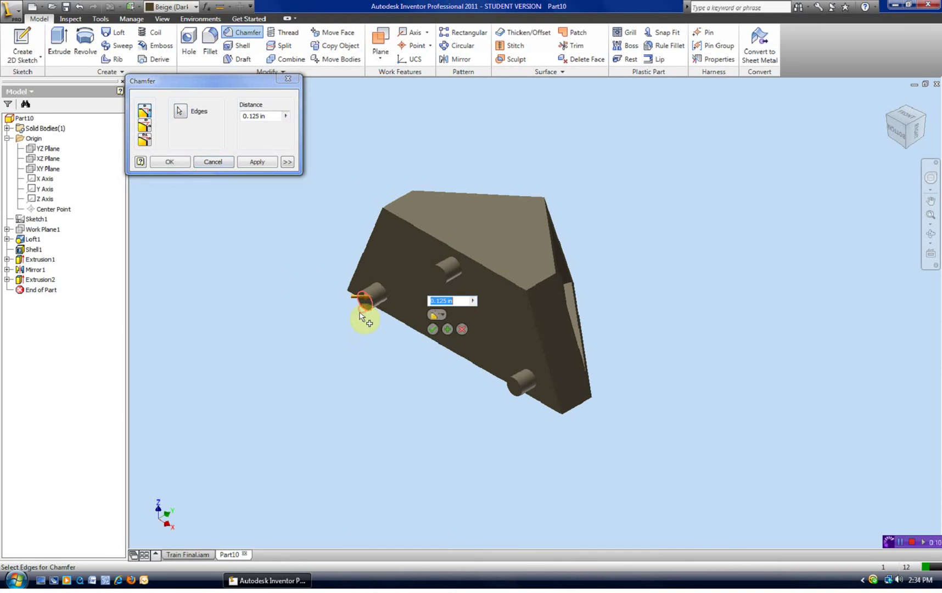
left_click(449, 280)
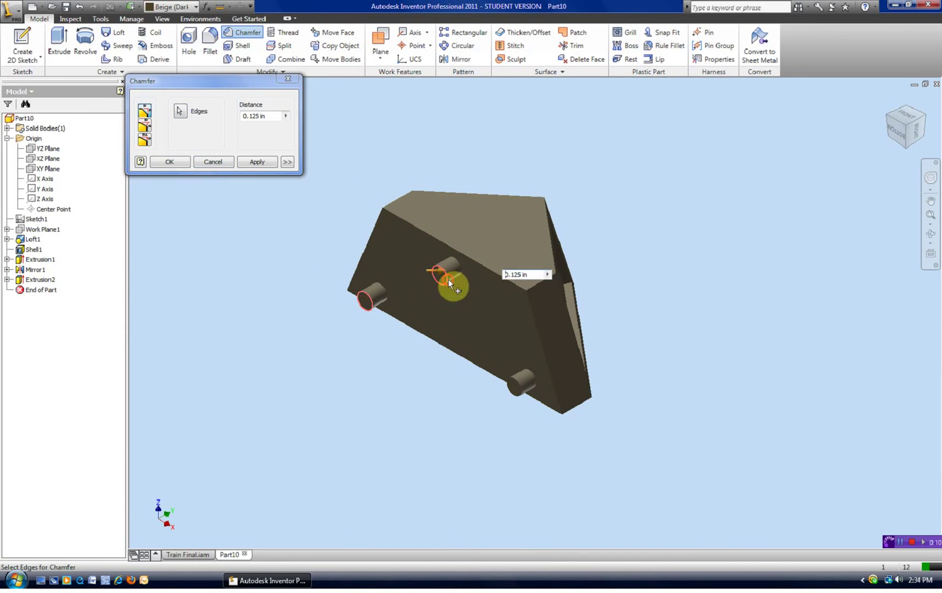
left_click(518, 381)
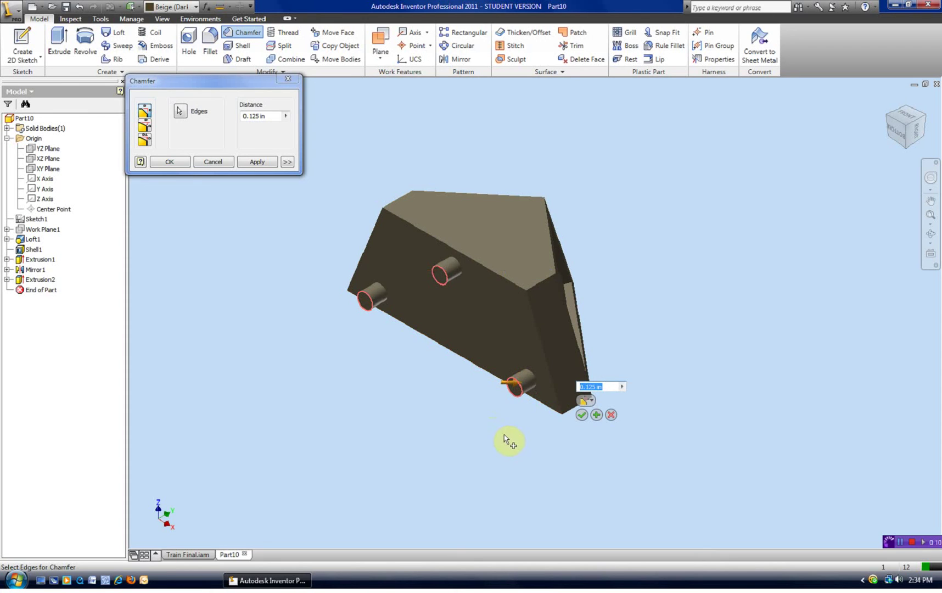
type(".01")
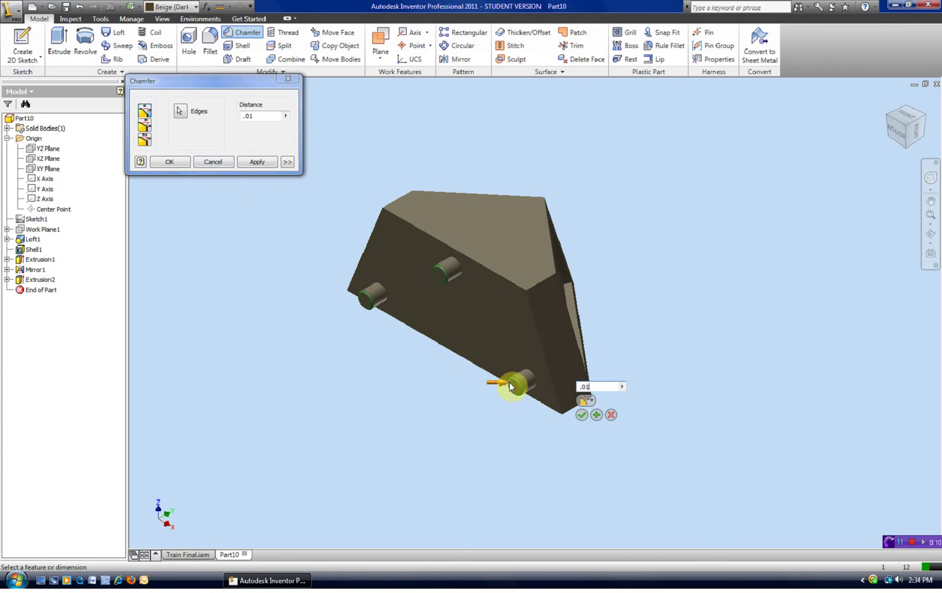
left_click(582, 415)
Step: Examine the part from several angles, including its hollow back, the pegs and the recessed sloped faces
key("F4")
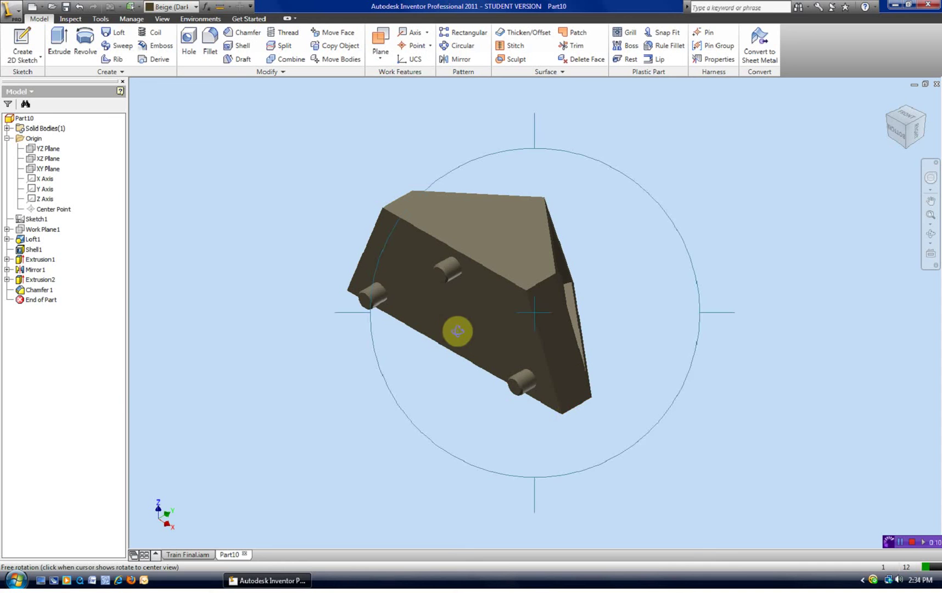
left_click_drag(456, 329, 595, 387)
key("Escape")
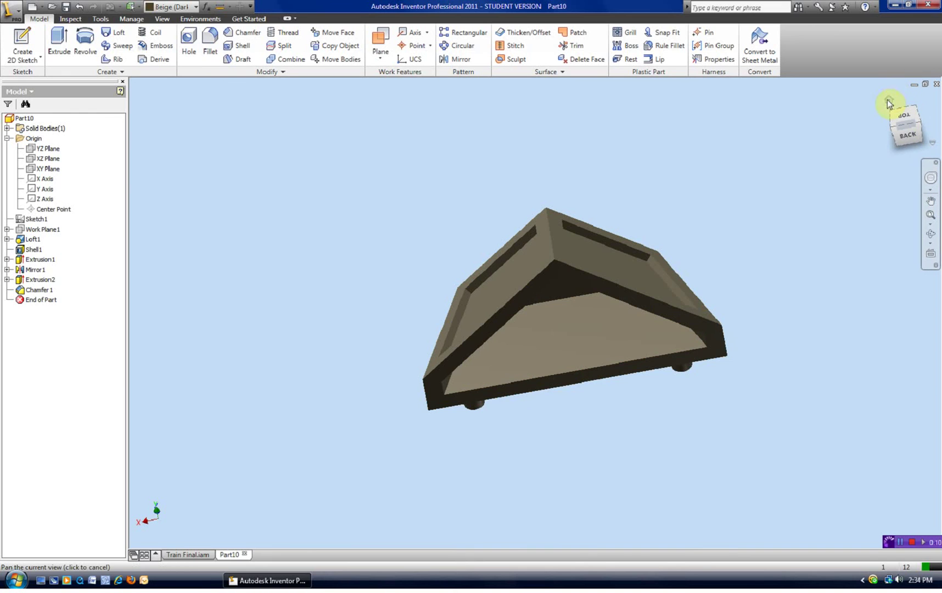
left_click(888, 99)
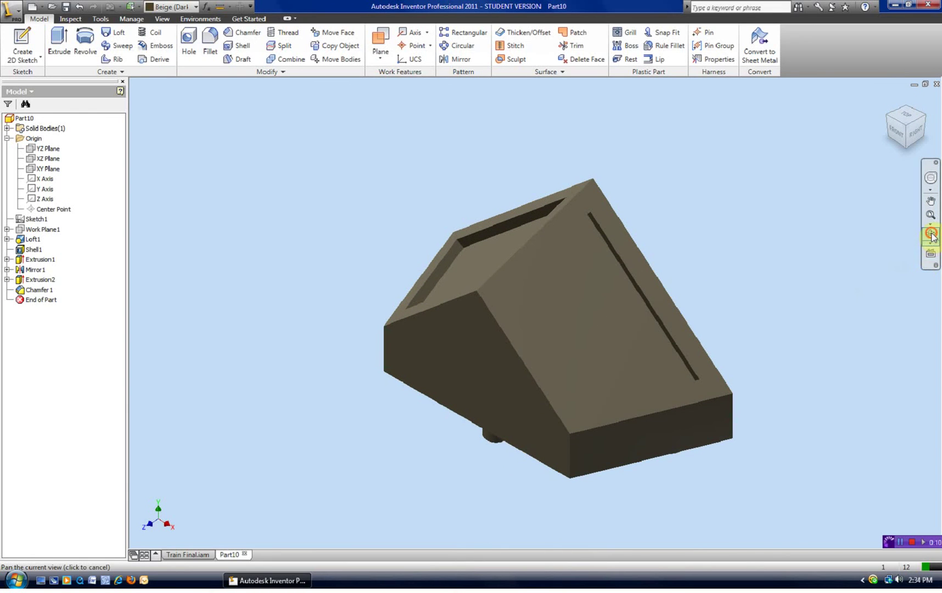
left_click(930, 235)
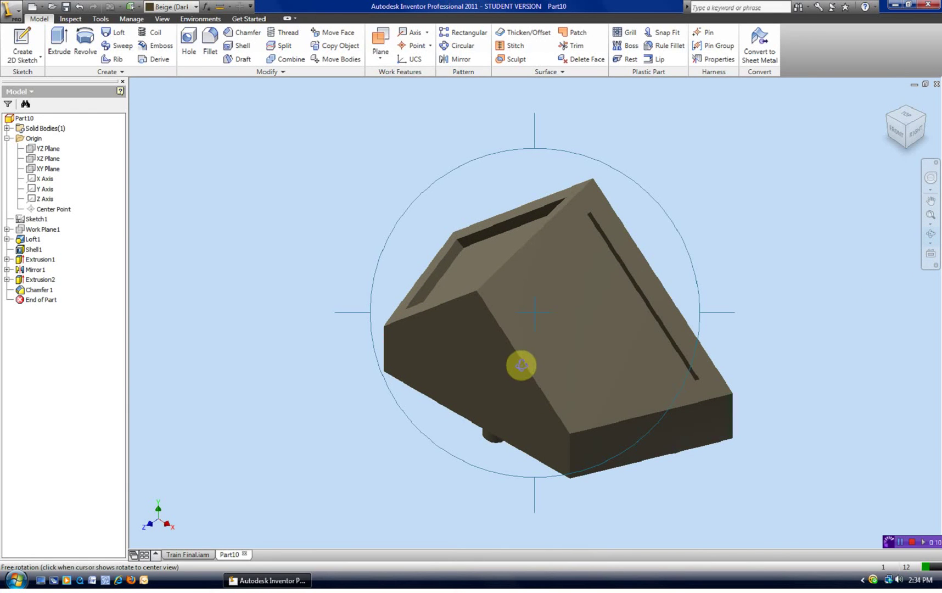
left_click_drag(534, 357, 776, 261)
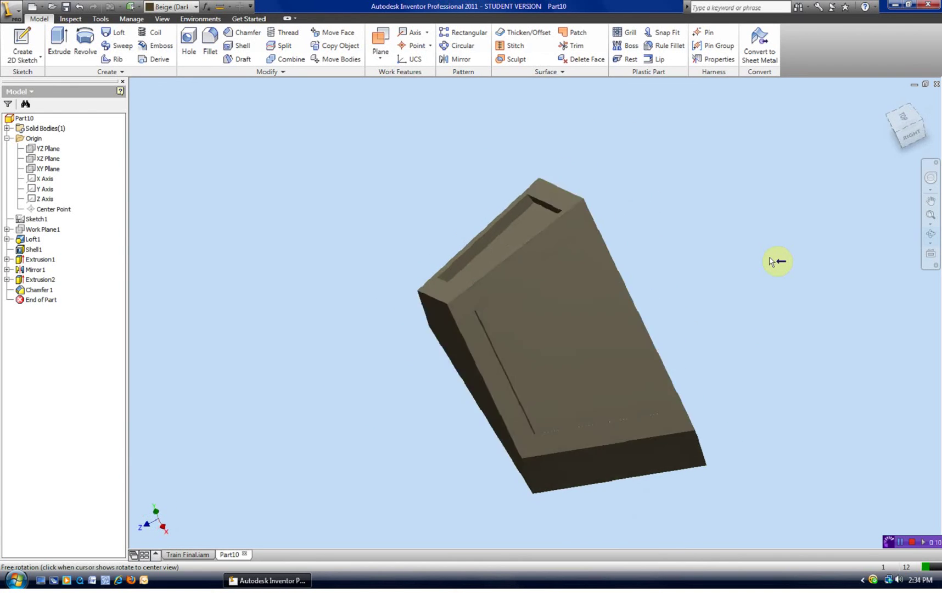